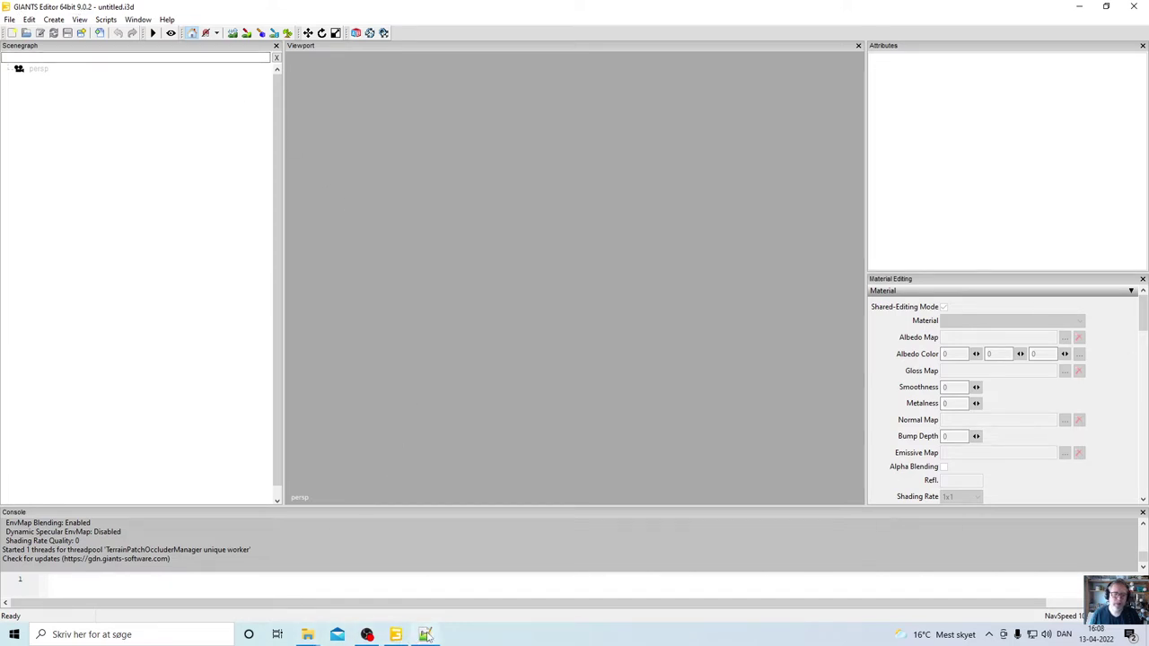
pyautogui.click(396, 635)
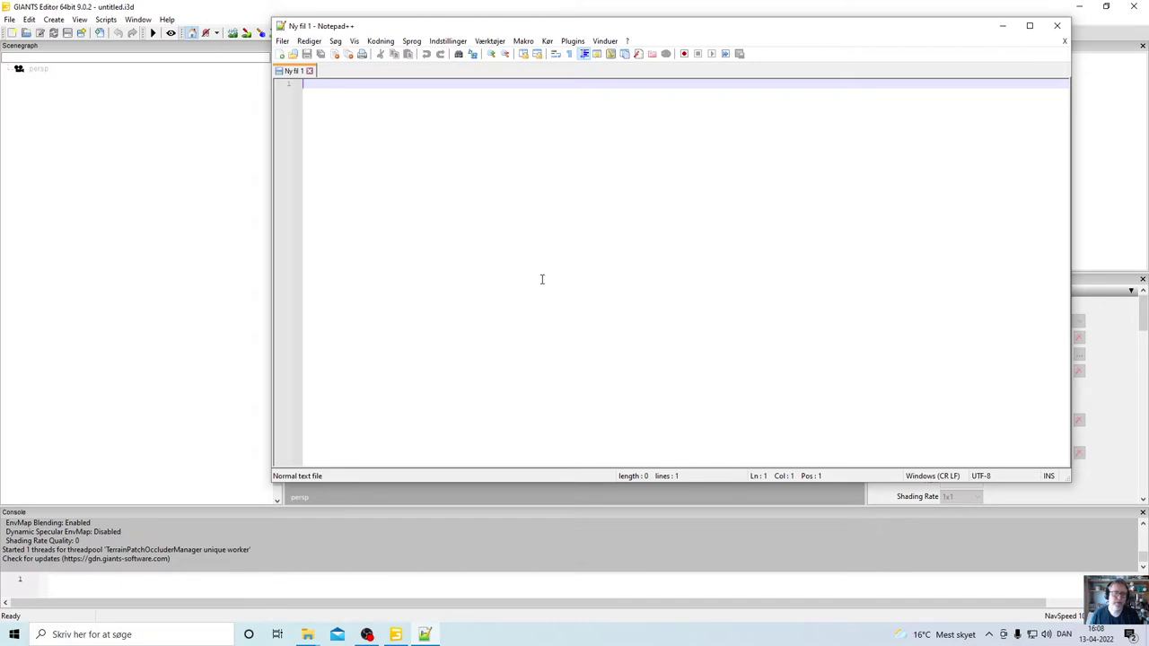
pyautogui.moveTo(533, 25); pyautogui.dragTo(537, 95)
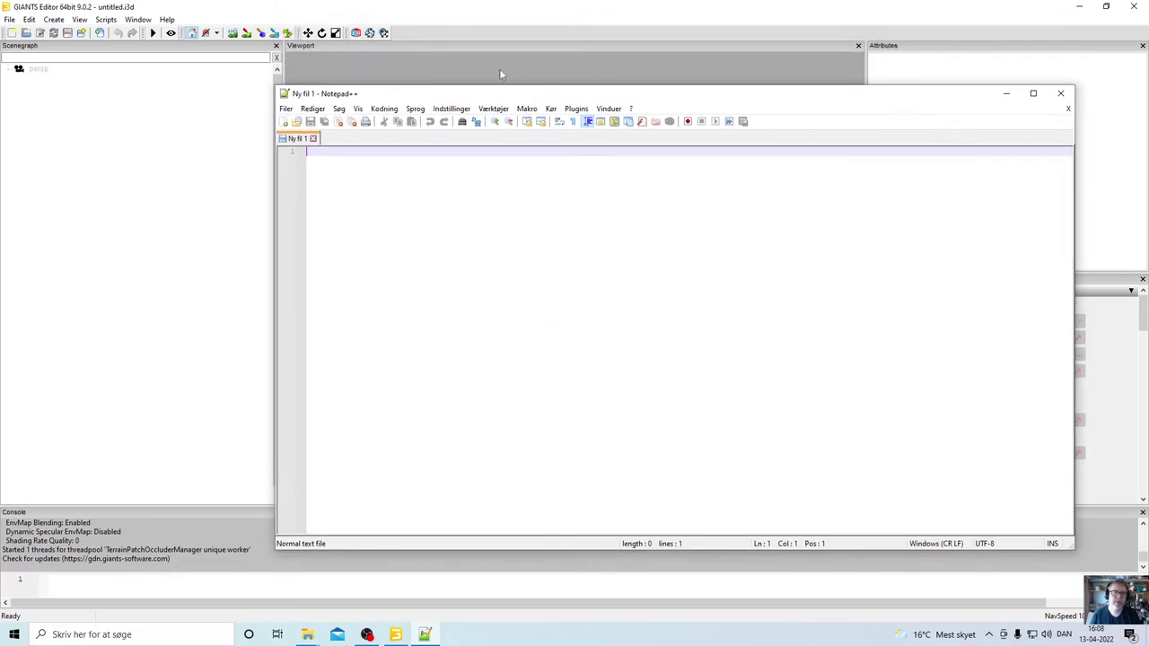
pyautogui.click(408, 9)
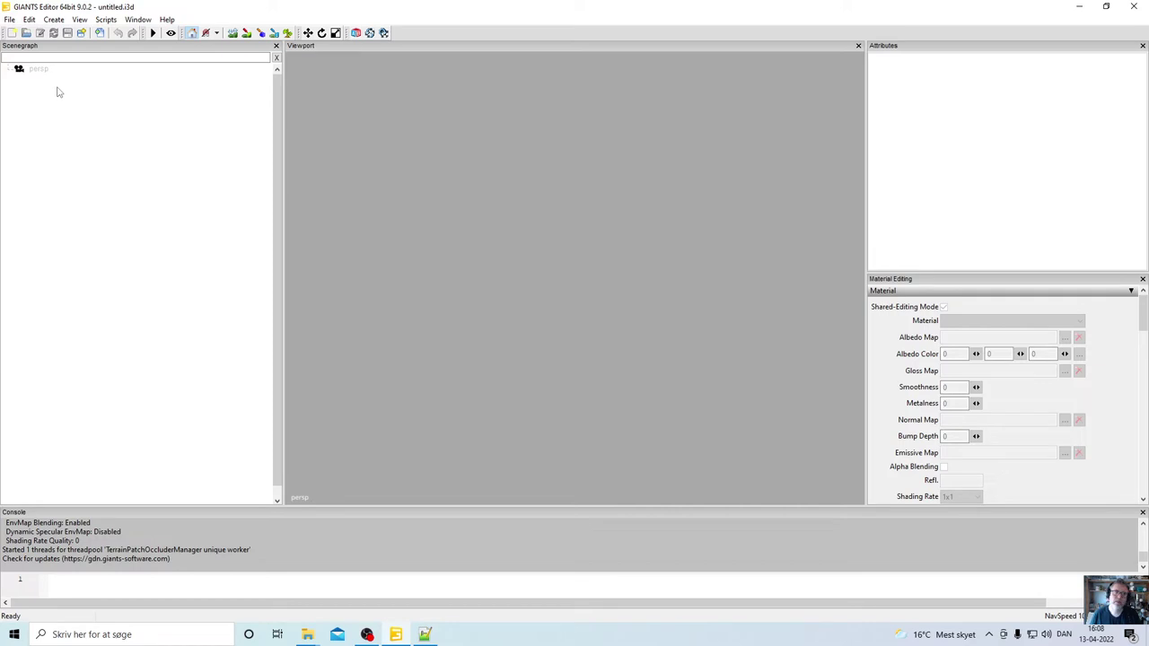
# Start a new mod from the game based on the store item 6R Series.
pyautogui.click(9, 19)
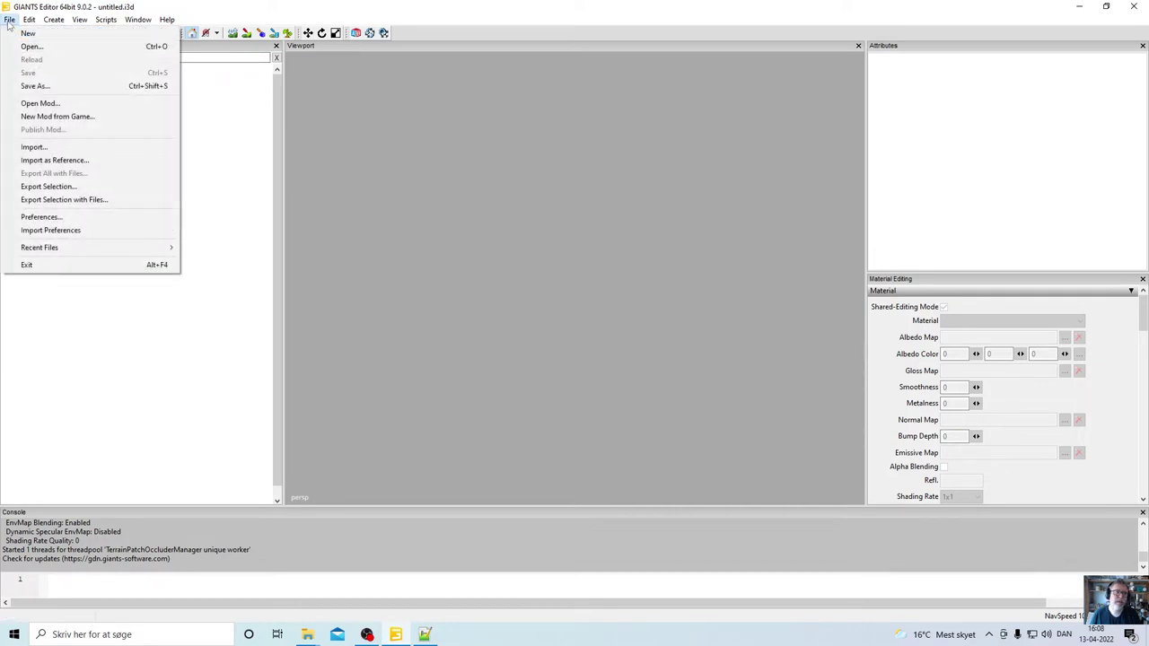
pyautogui.click(49, 119)
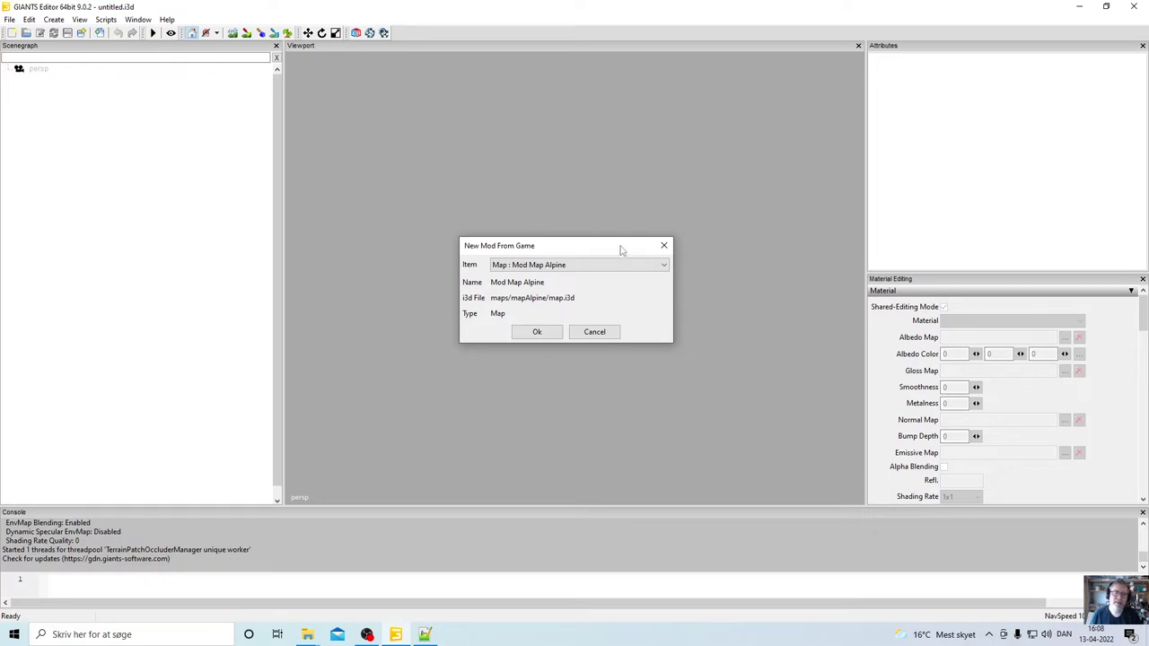
pyautogui.click(664, 269)
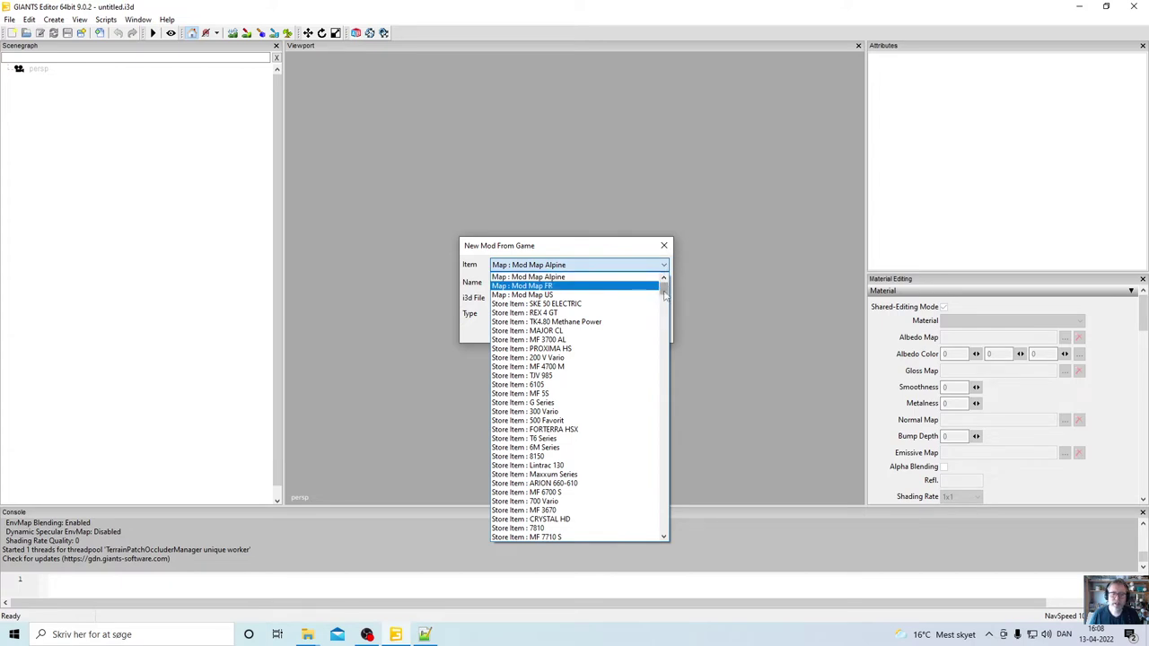
pyautogui.scroll(-10, 666, 305)
pyautogui.scroll(-2, 666, 306)
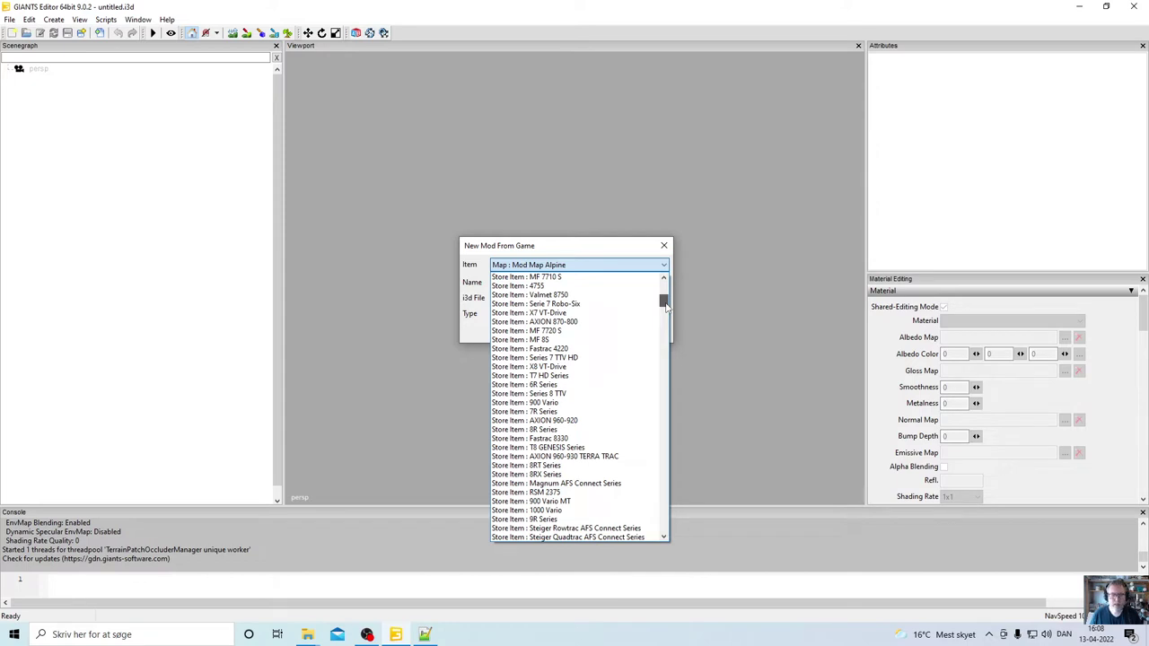
pyautogui.scroll(-6, 667, 307)
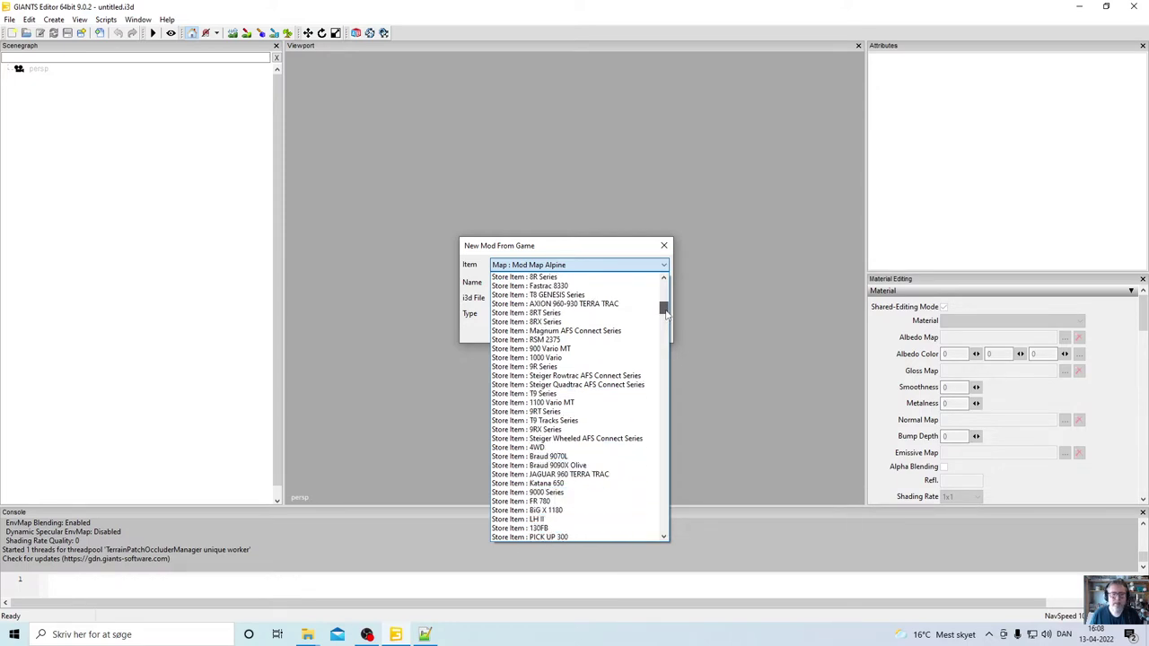
pyautogui.scroll(7, 667, 310)
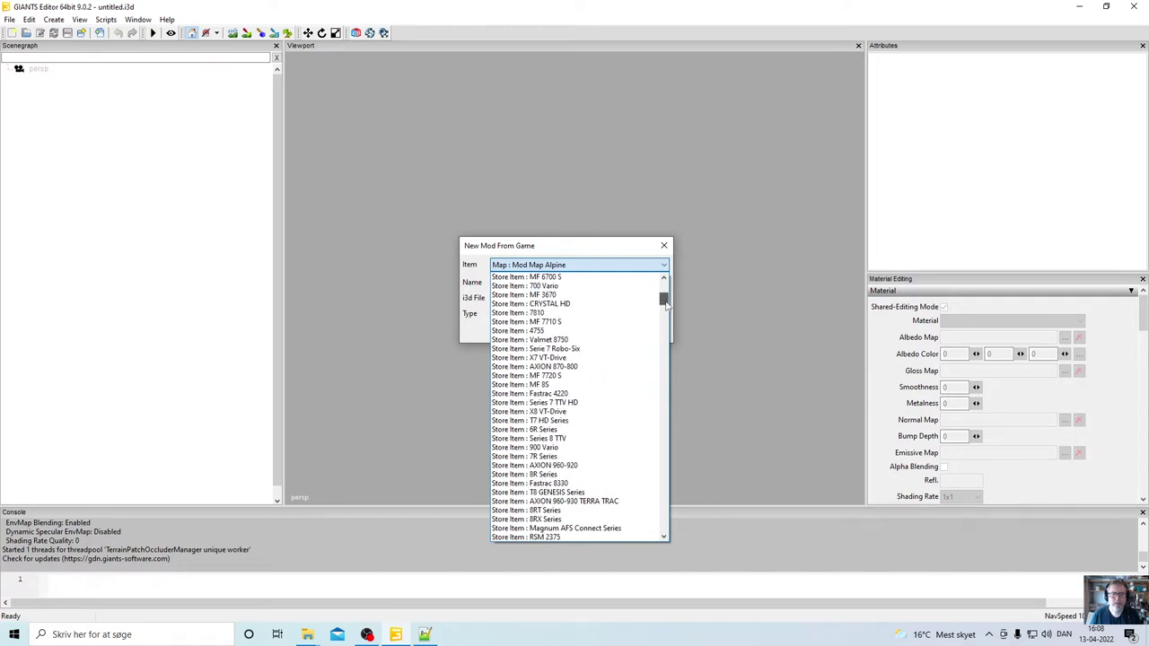
pyautogui.scroll(4, 666, 305)
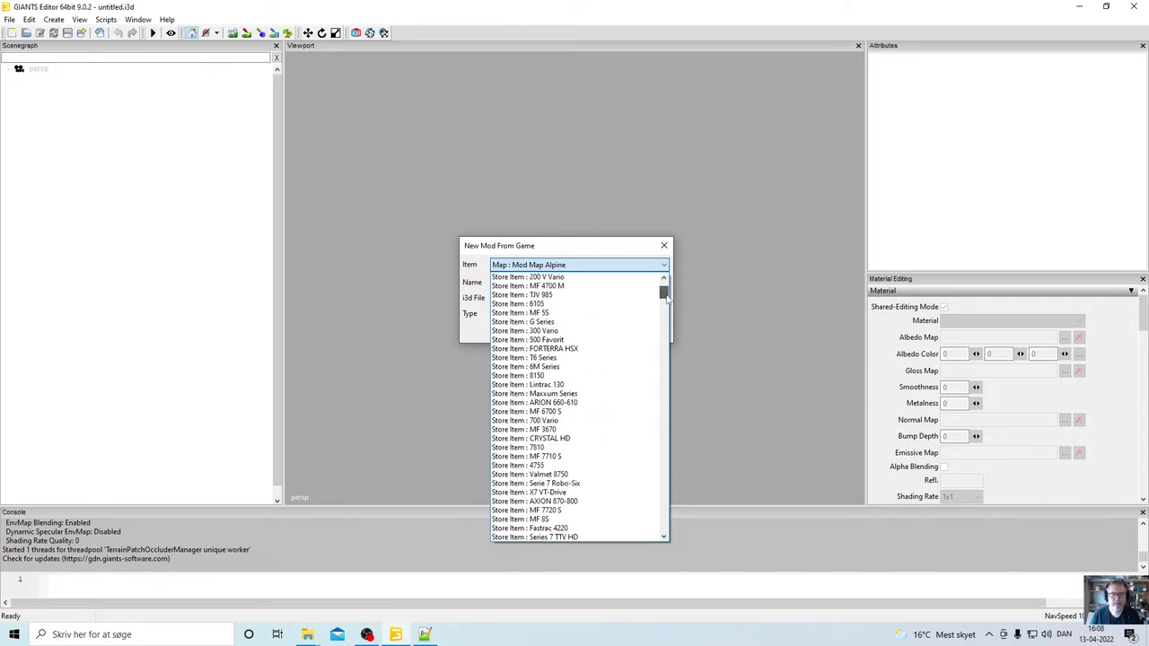
pyautogui.scroll(-5, 667, 306)
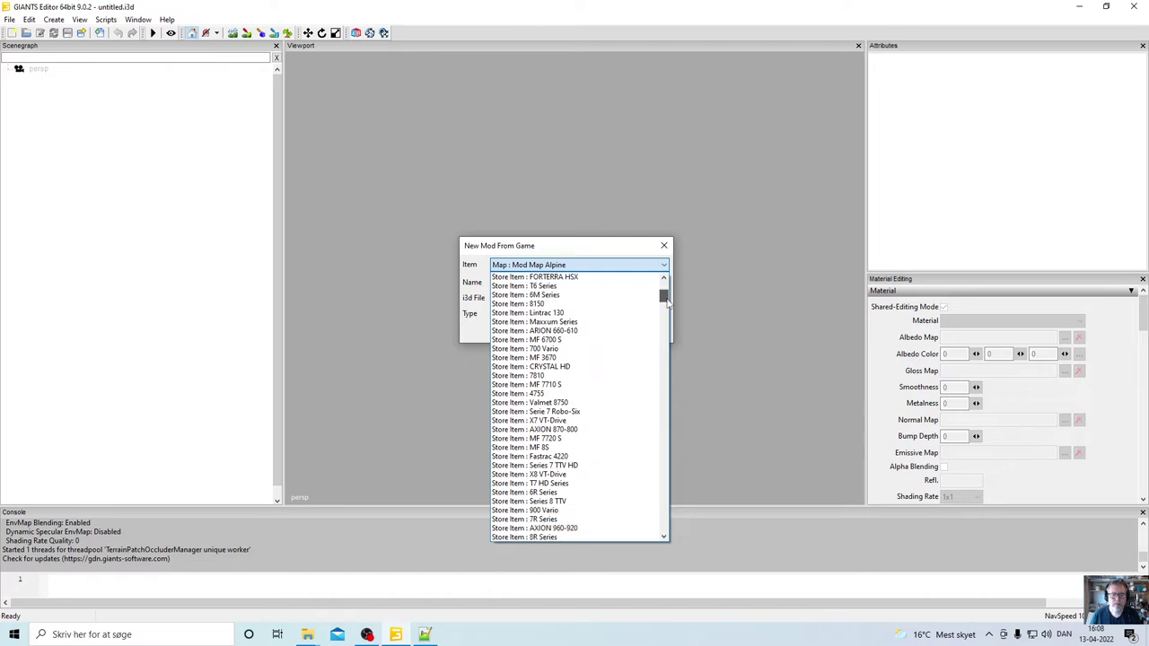
pyautogui.moveTo(667, 301); pyautogui.dragTo(646, 323)
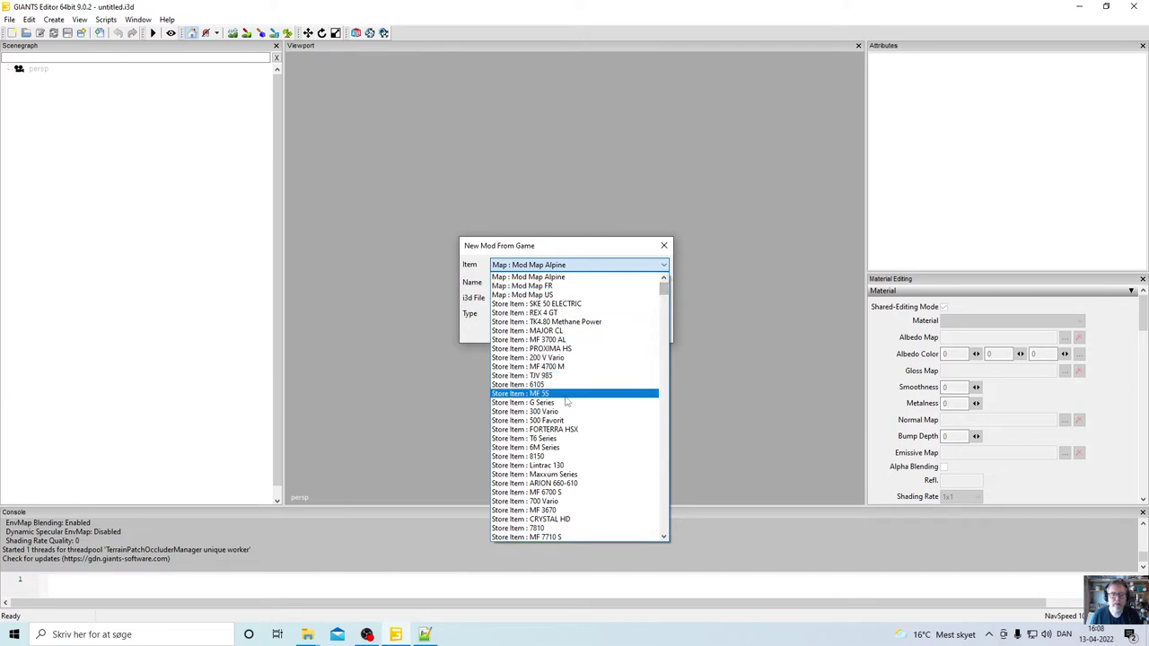
pyautogui.scroll(-5, 567, 411)
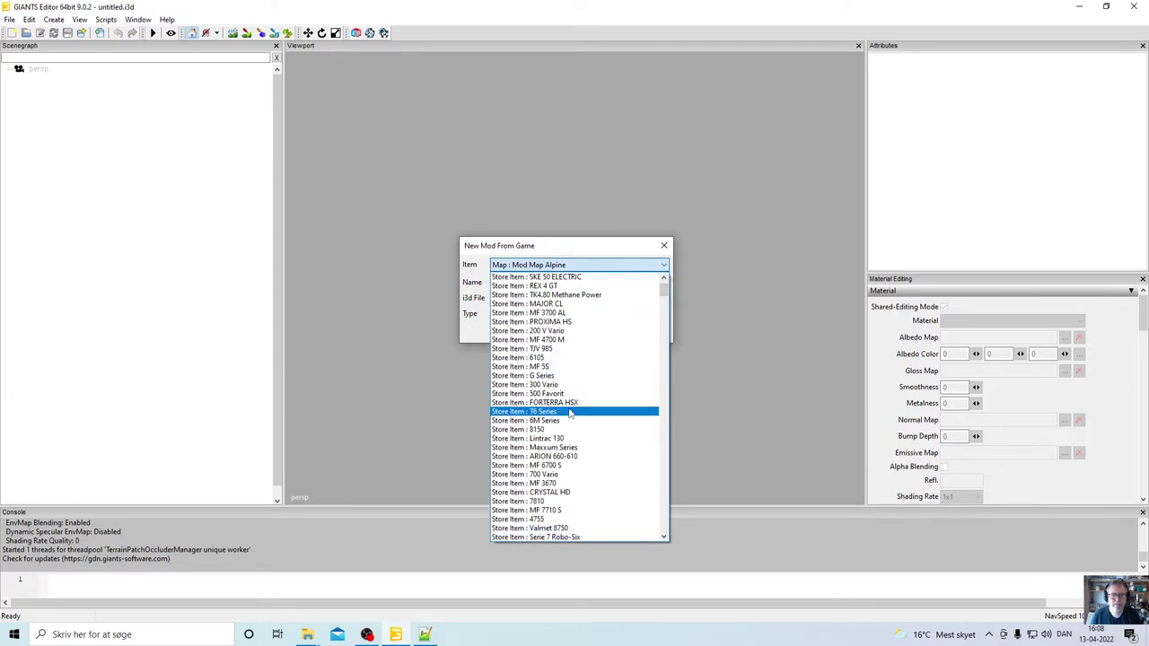
pyautogui.scroll(-3, 569, 414)
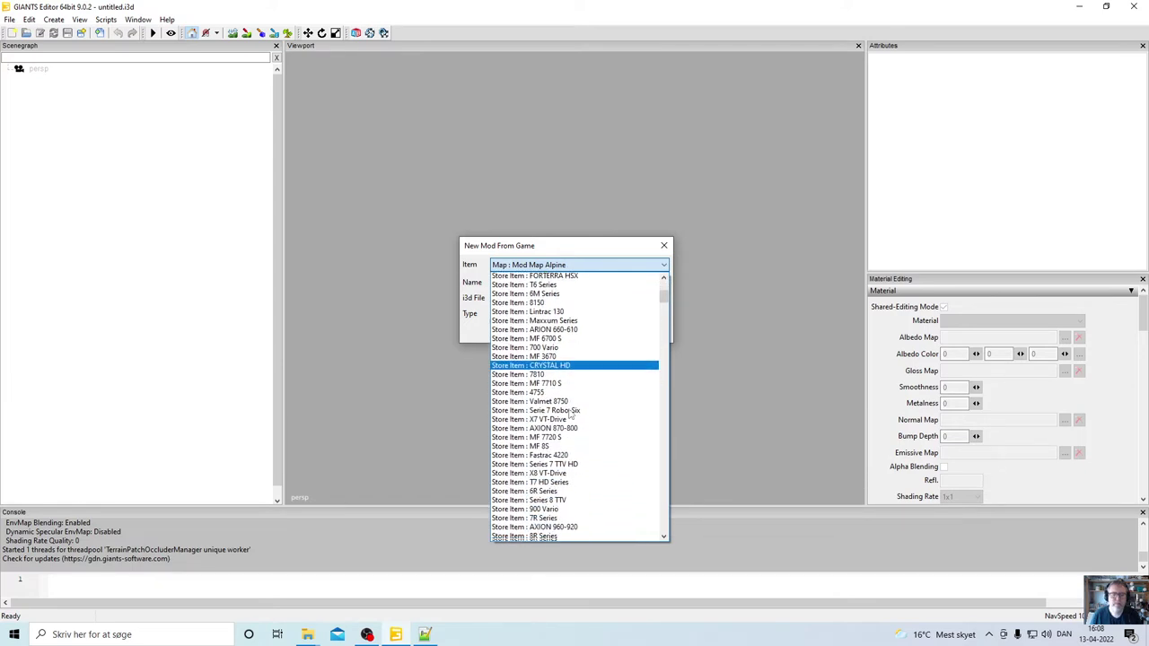
pyautogui.click(557, 429)
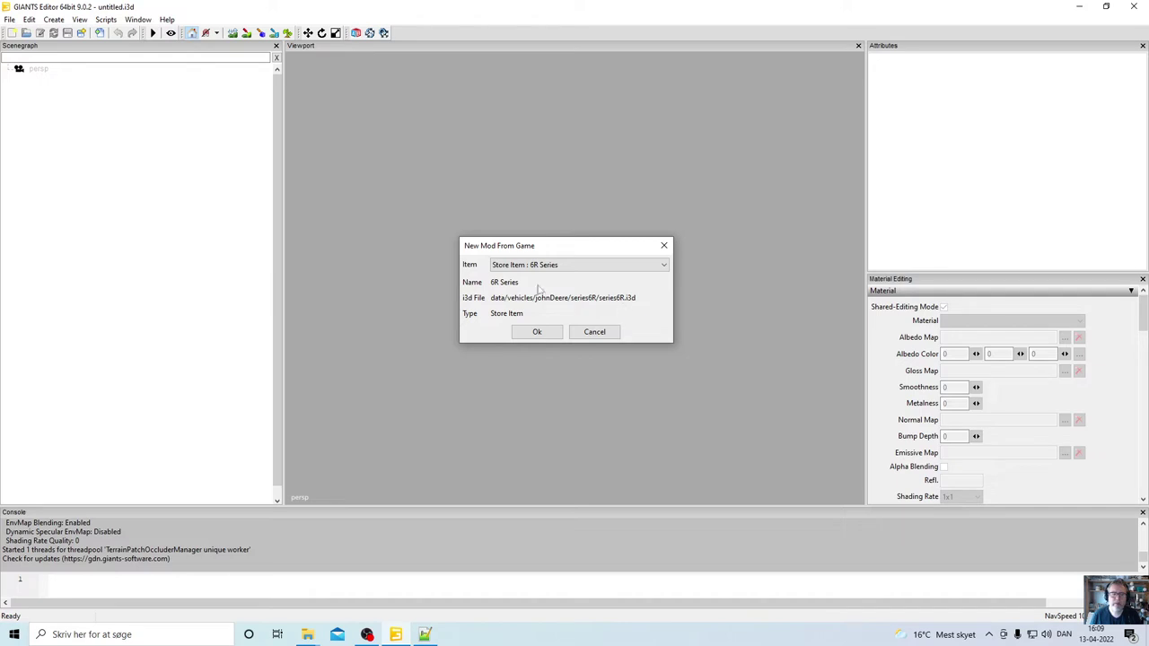
pyautogui.click(537, 332)
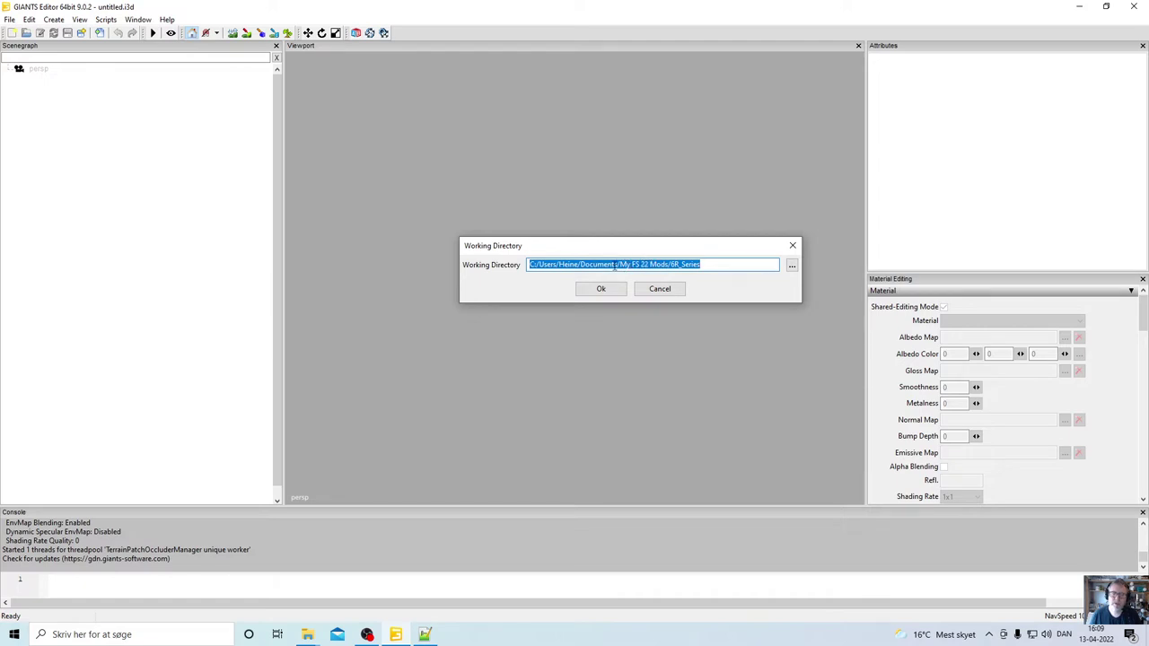
# Name the mod's folder FS22_6R_HR within the My FS 22 Mods working directory and create the mod.
pyautogui.click(672, 265)
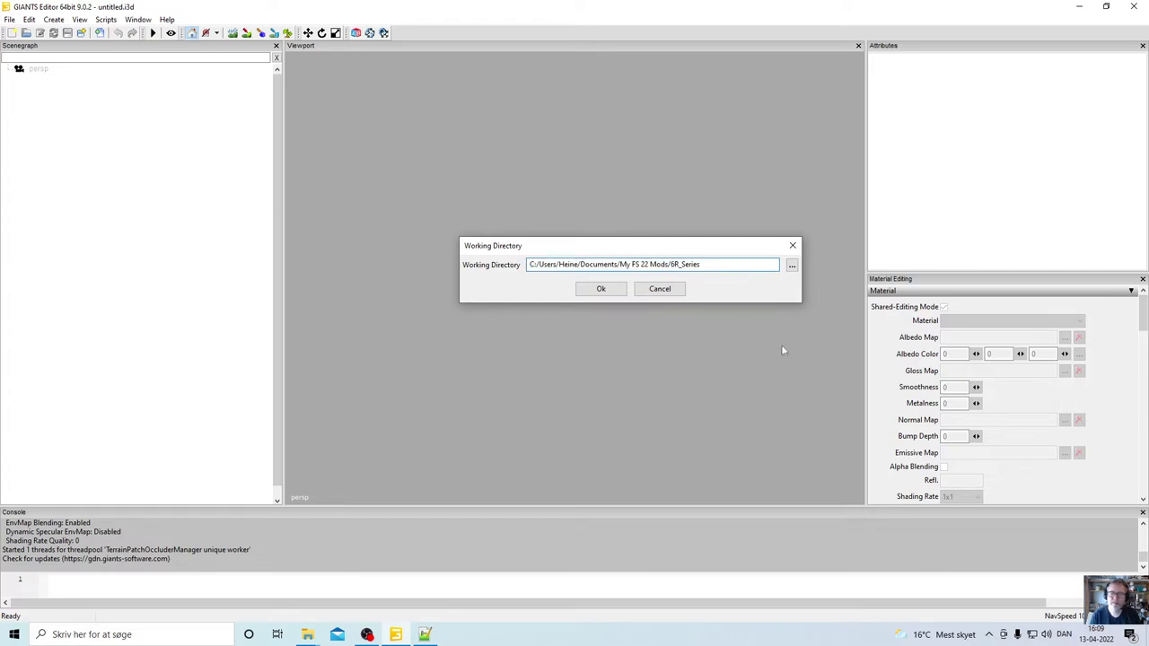
pyautogui.write('FS22')
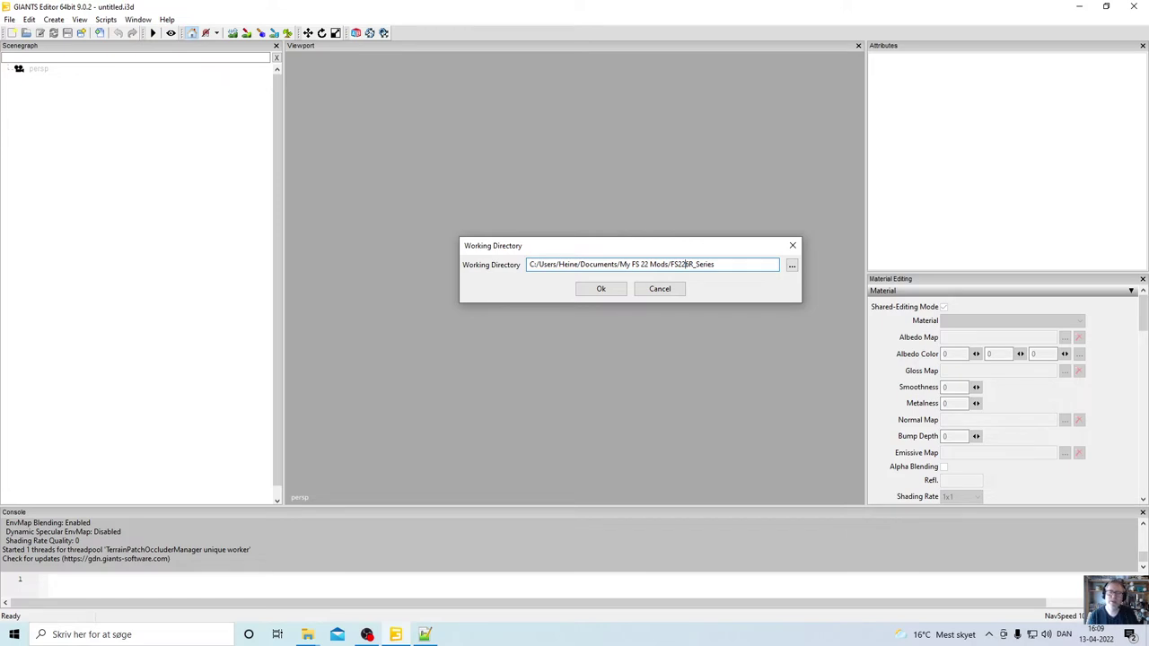
pyautogui.write('_')
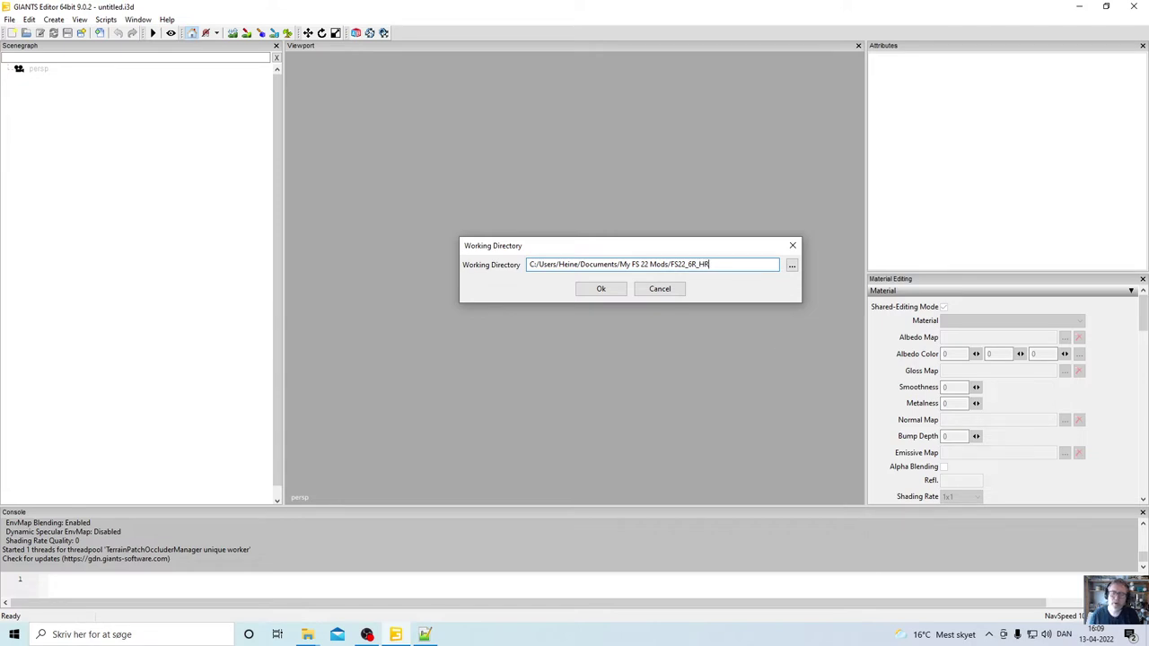
pyautogui.click(605, 289)
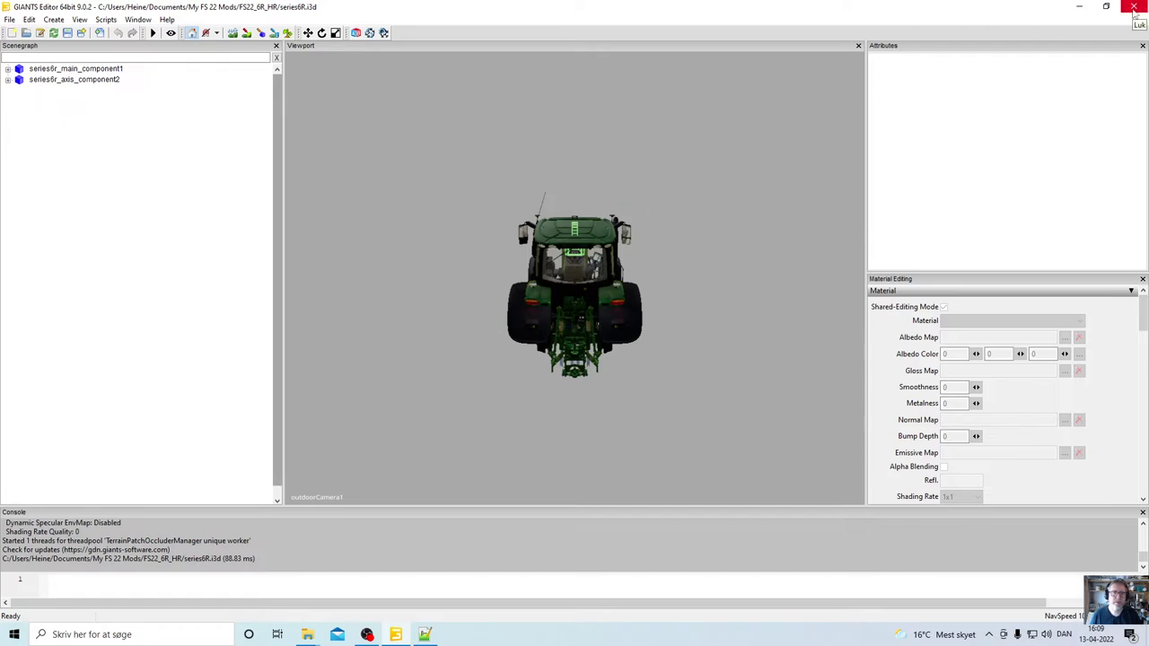
# Close GIANTS Editor and open the FS22_6R_HR folder inside My FS 22 Mods in File Explorer.
pyautogui.click(1133, 9)
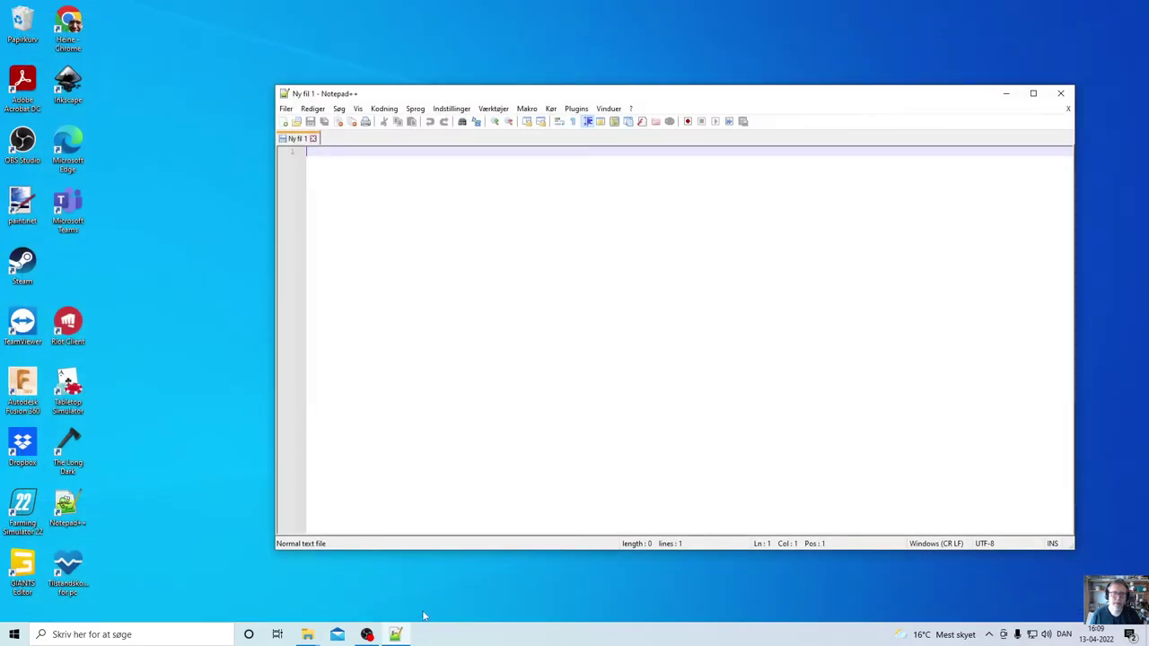
pyautogui.click(307, 635)
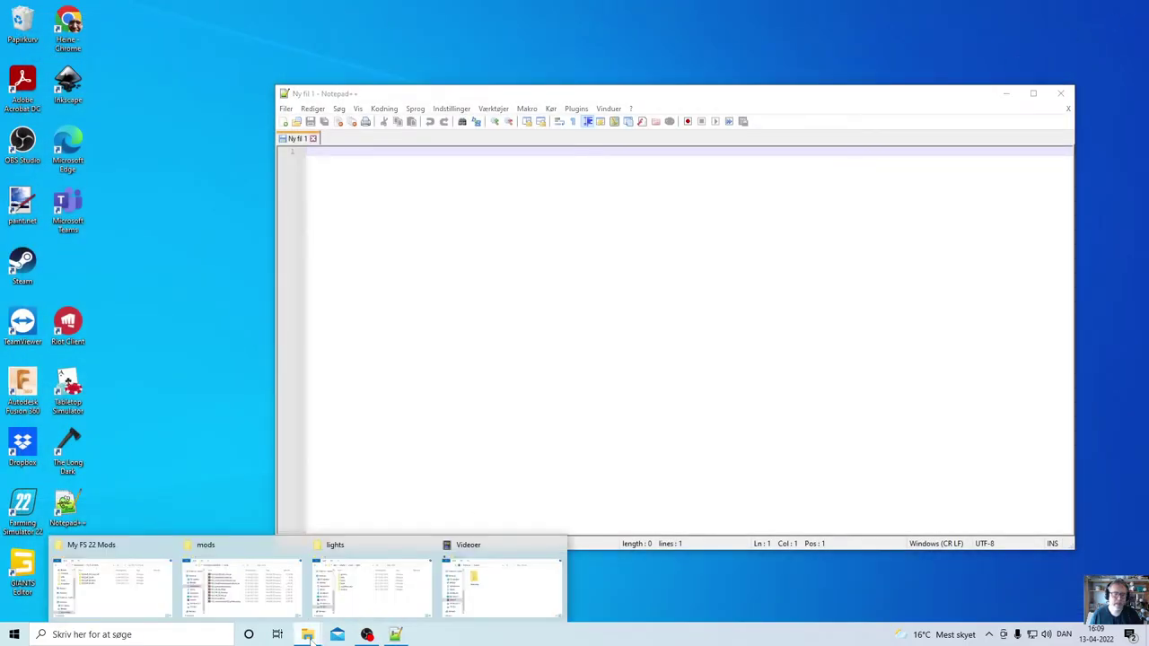
pyautogui.click(151, 572)
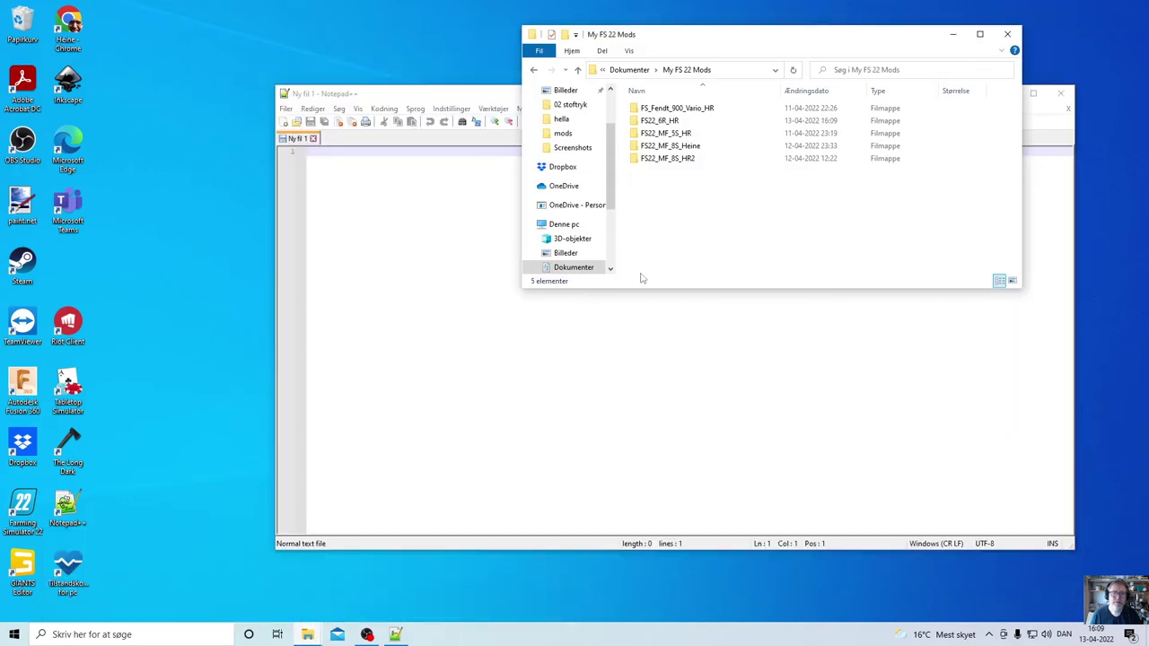
pyautogui.moveTo(744, 38); pyautogui.dragTo(715, 36)
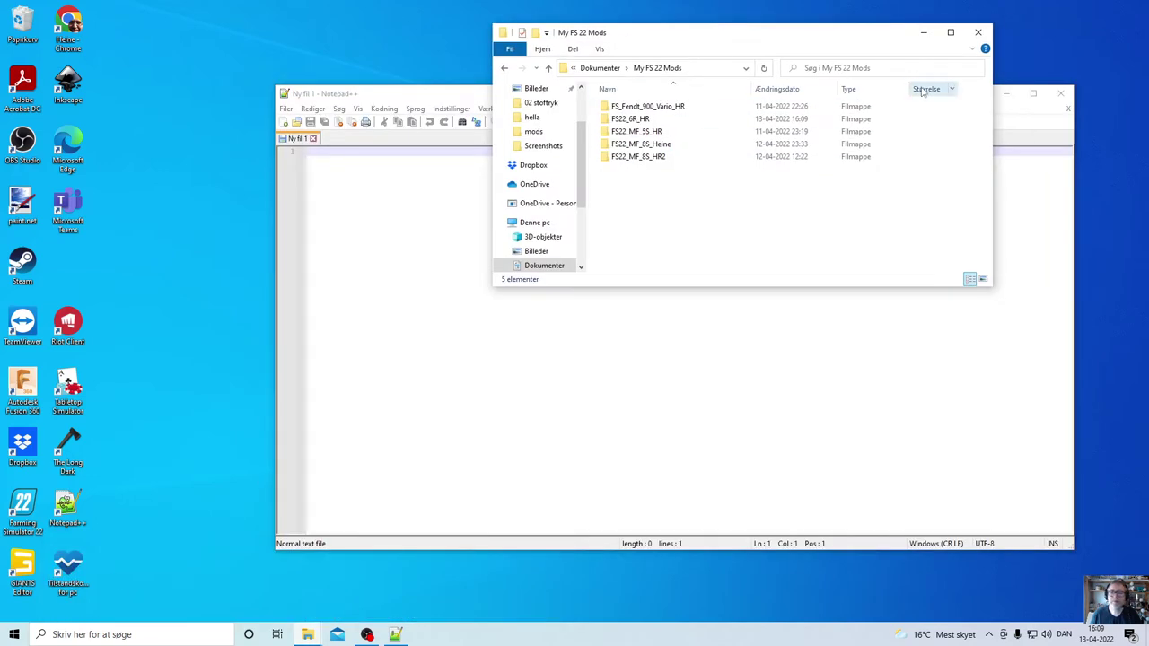
pyautogui.click(1006, 93)
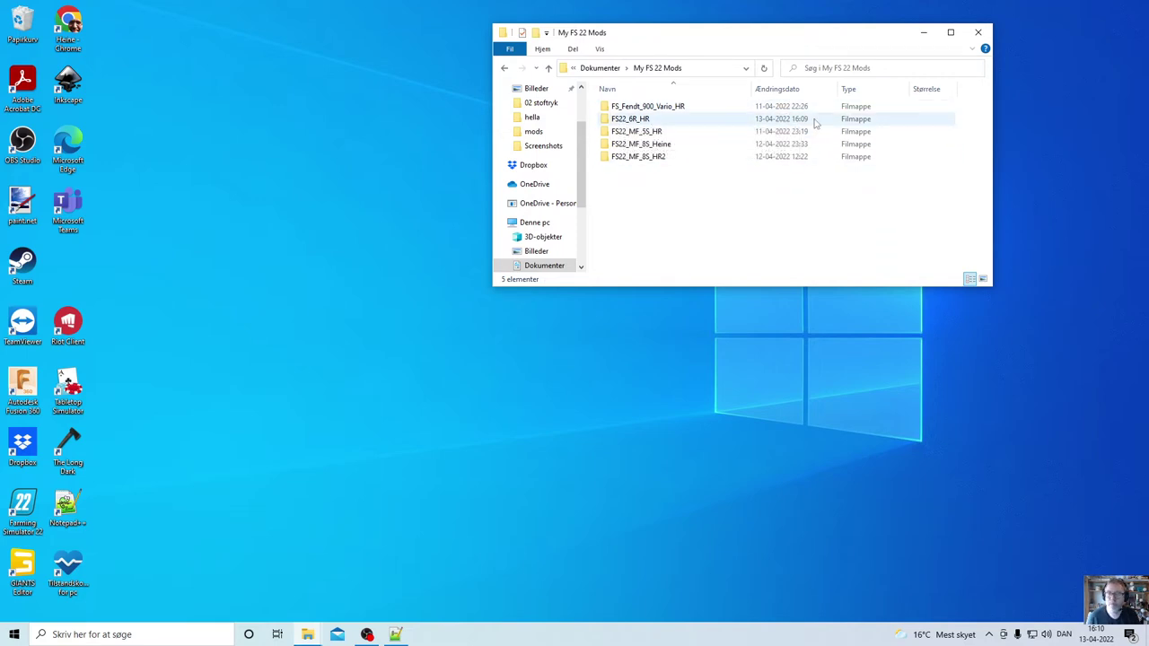
pyautogui.doubleClick(643, 120)
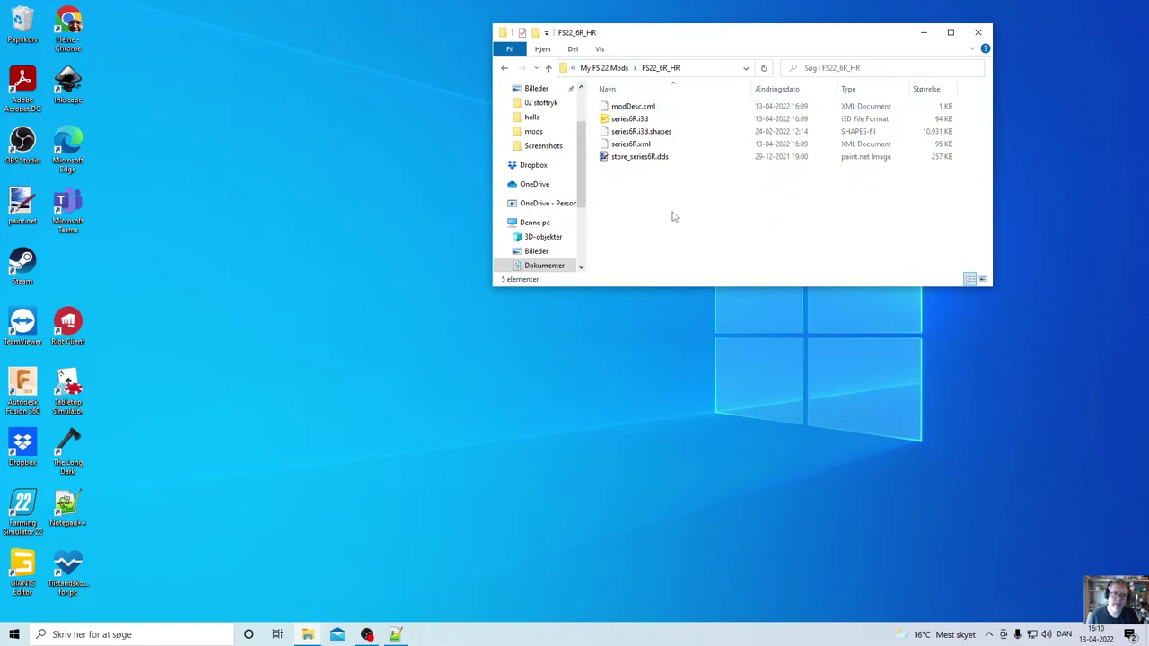
# Pack all five mod files into a ZIP-format archive named FS22_6R_HR.zip in the same folder.
pyautogui.moveTo(715, 216); pyautogui.dragTo(671, 108)
pyautogui.rightClick(671, 109)
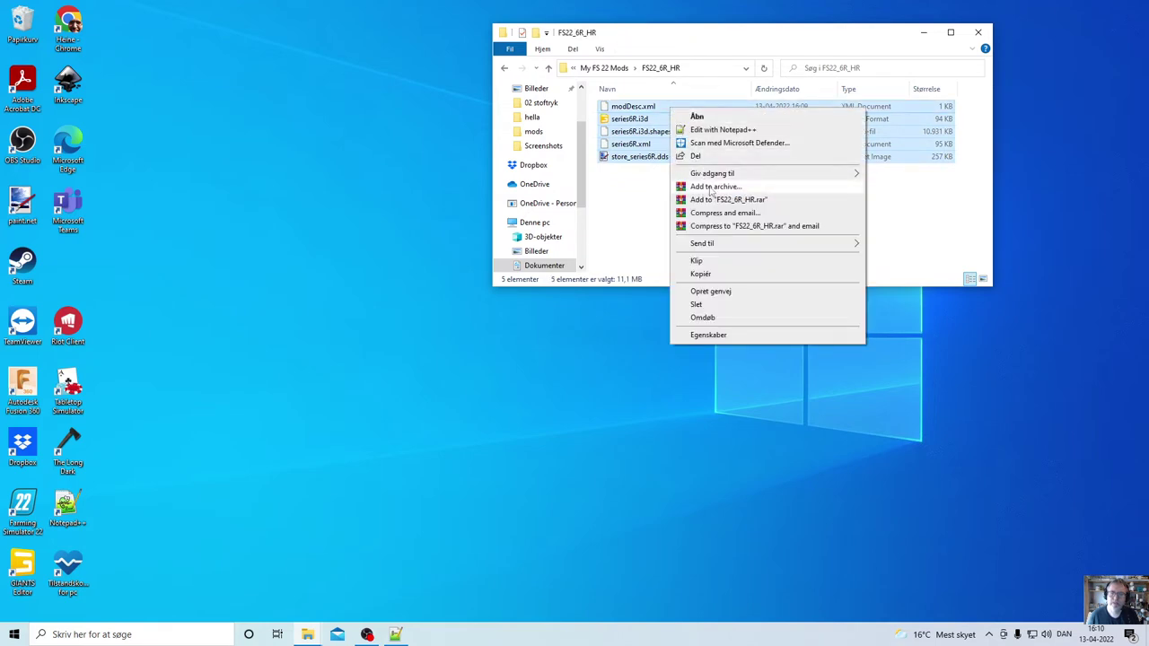
pyautogui.click(710, 189)
pyautogui.click(533, 315)
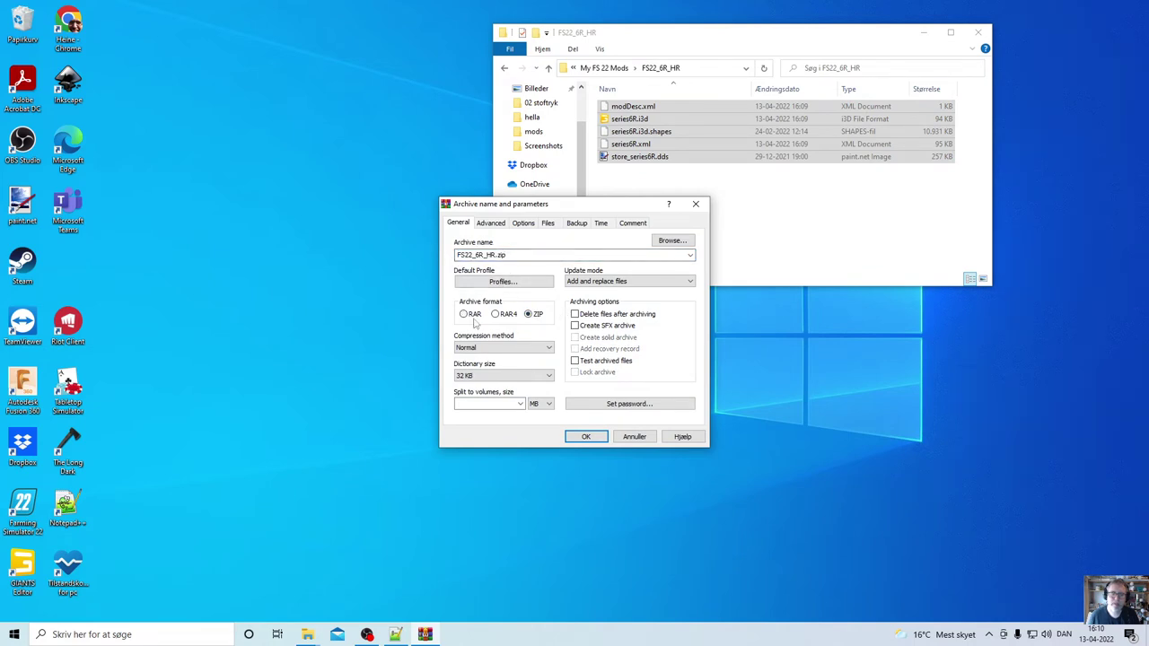
pyautogui.click(486, 255)
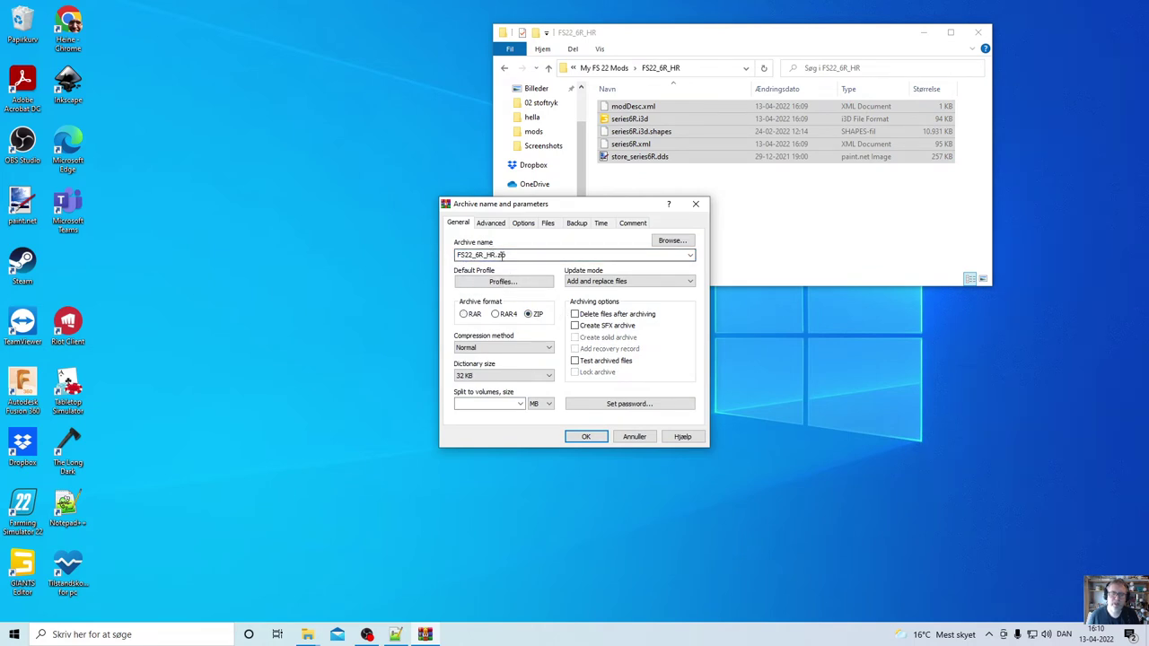
pyautogui.click(585, 436)
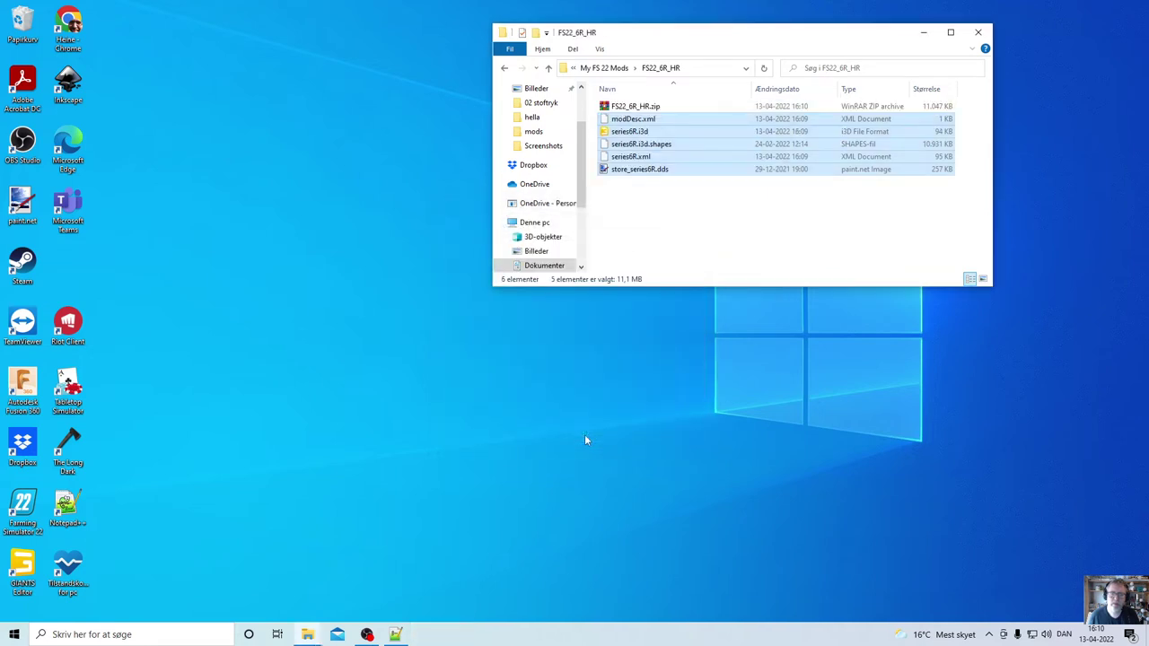
# Copy FS22_6R_HR.zip into the FarmingSimulator2022 mods folder.
pyautogui.click(643, 108)
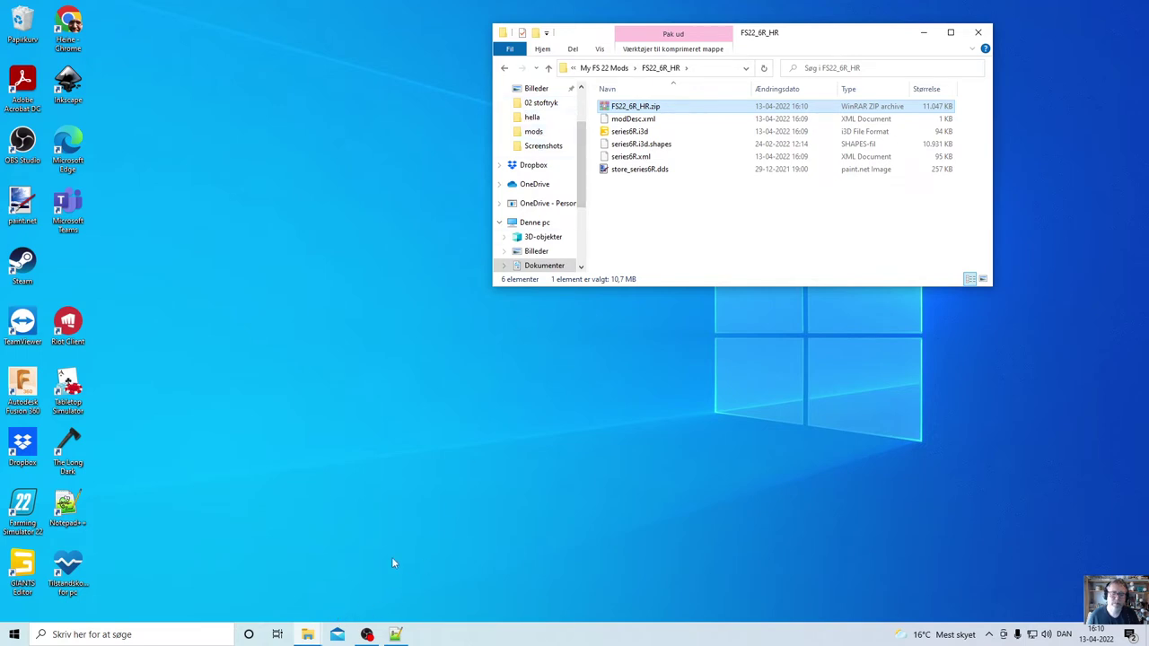
pyautogui.click(535, 132)
pyautogui.rightClick(690, 241)
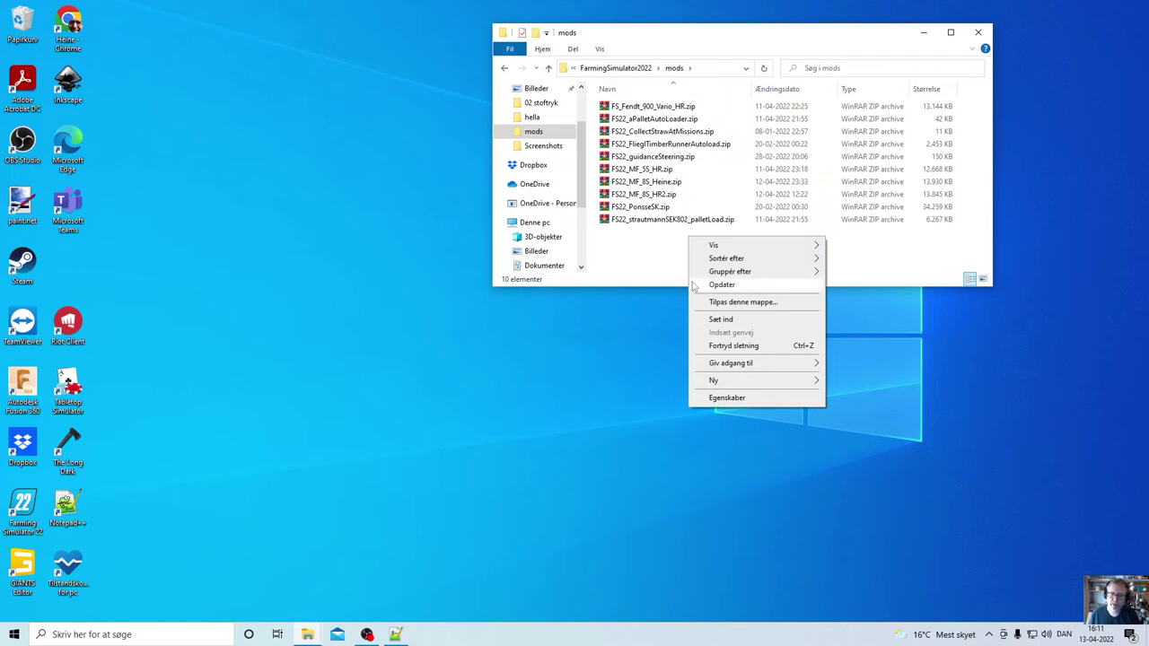
pyautogui.click(721, 318)
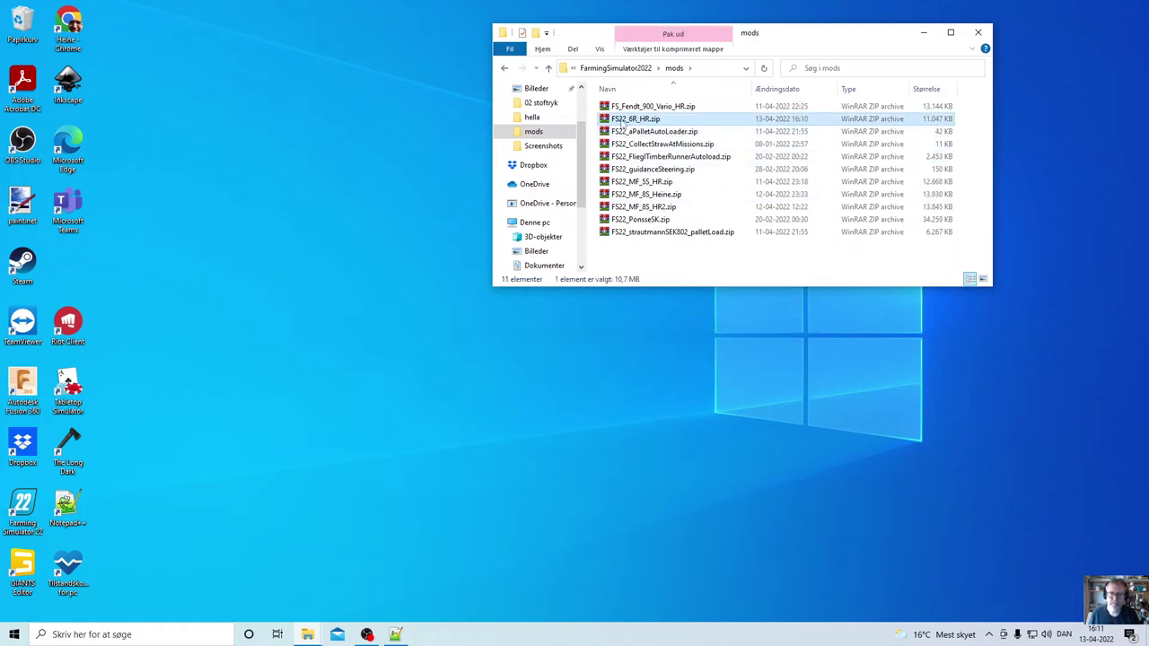
pyautogui.click(752, 261)
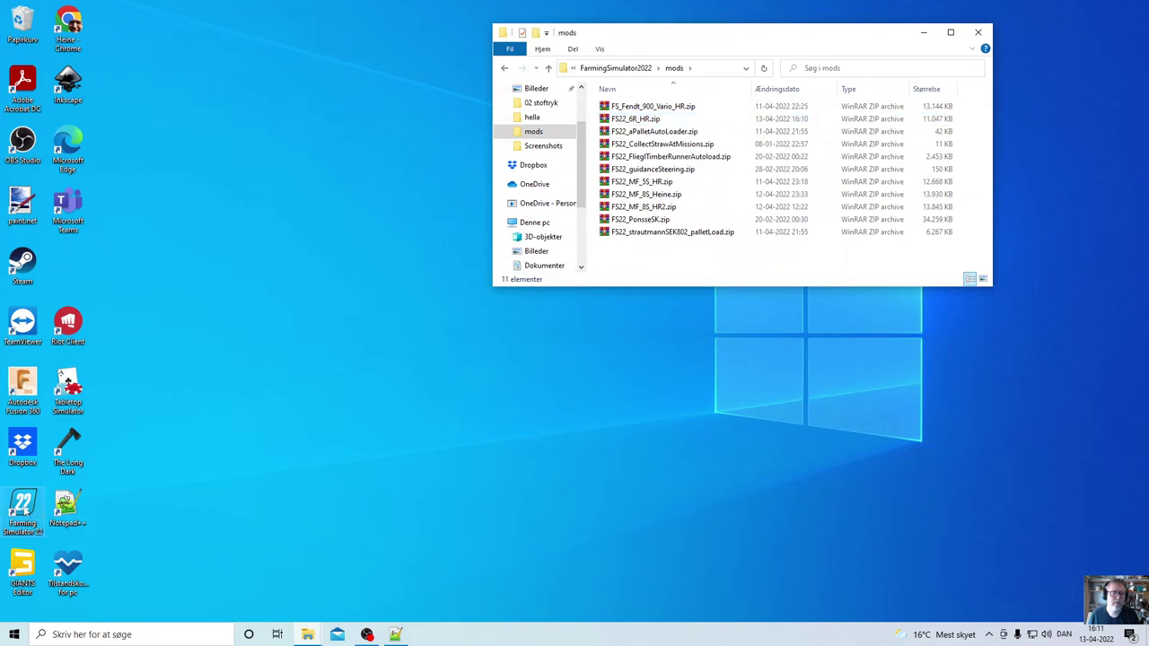
# Launch Farming Simulator 22 from the desktop.
pyautogui.doubleClick(25, 508)
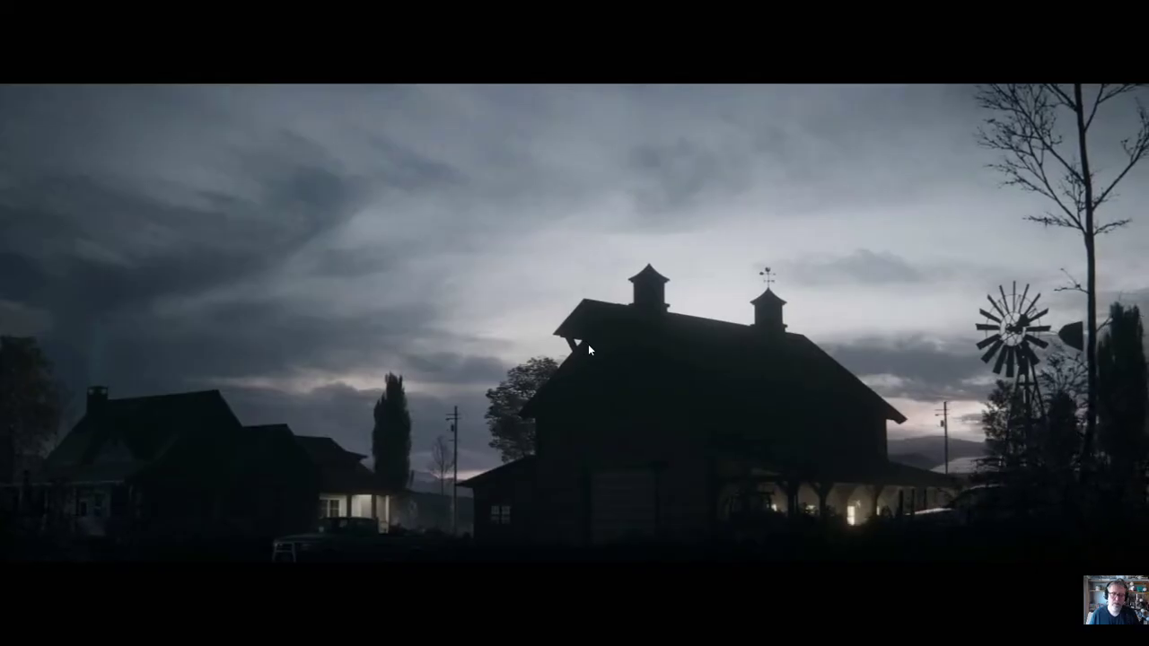
# Skip the intro, check the installed mods in the game's downloadable content, and quit to the desktop.
pyautogui.click(587, 343)
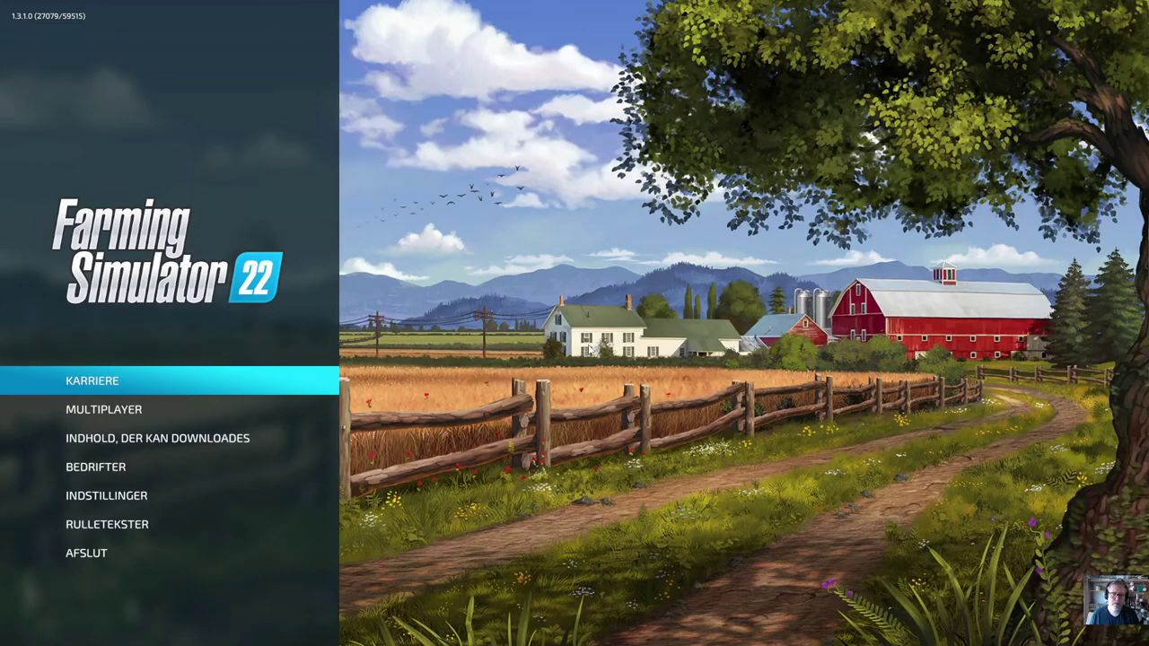
pyautogui.click(140, 447)
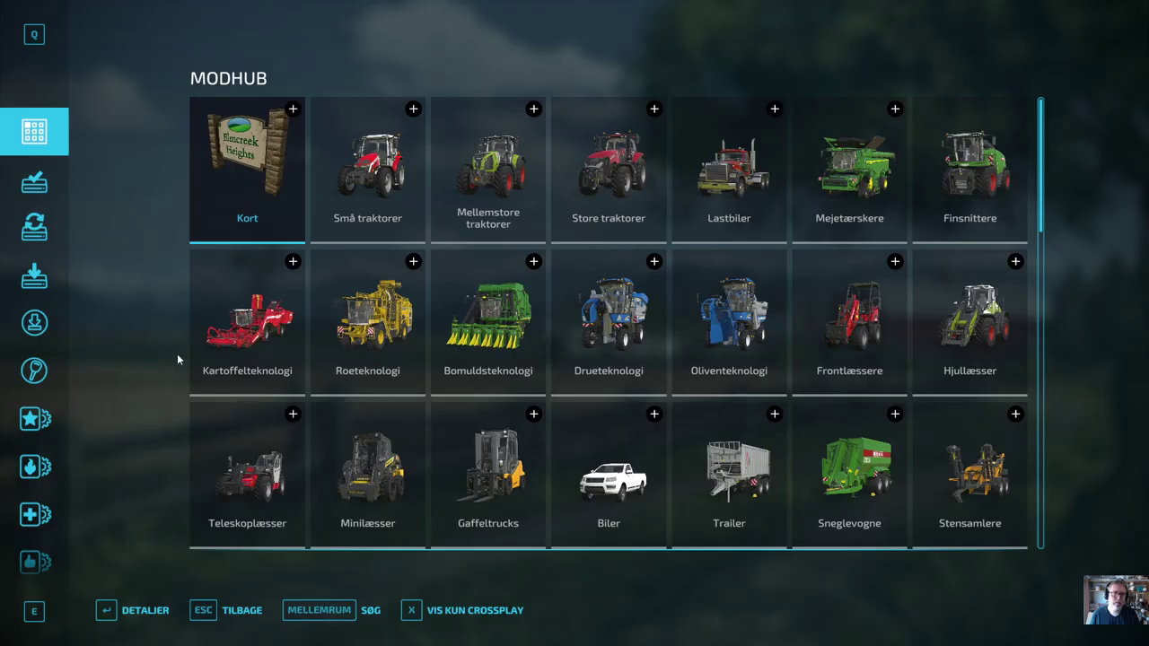
pyautogui.click(34, 182)
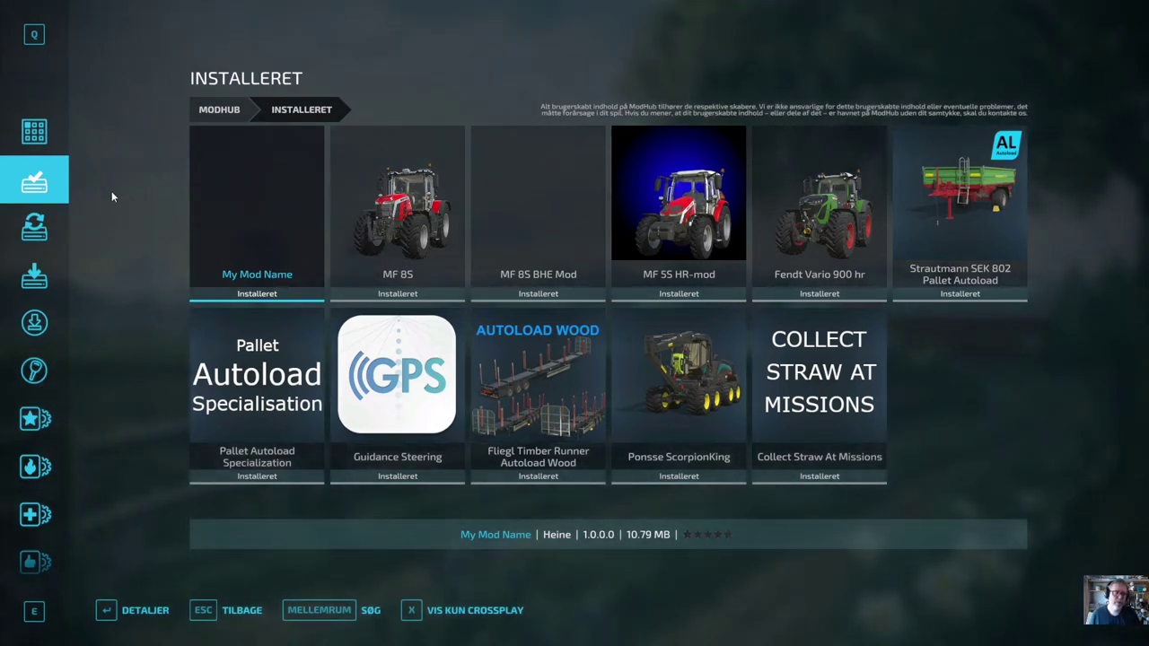
pyautogui.press('Escape')
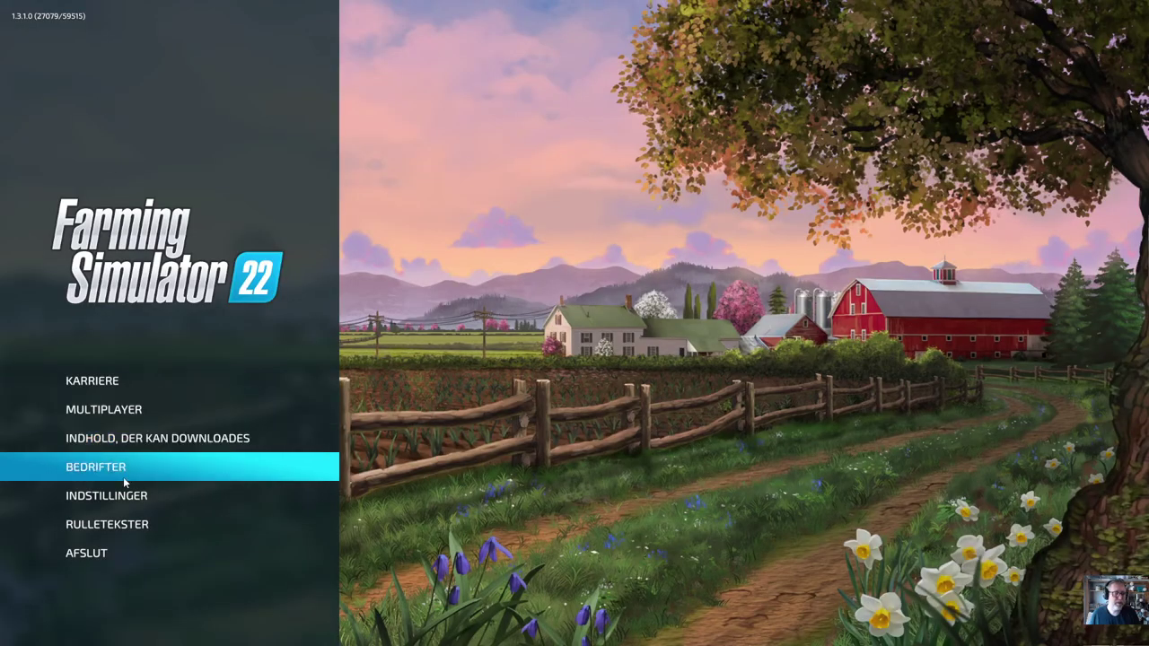
pyautogui.click(90, 553)
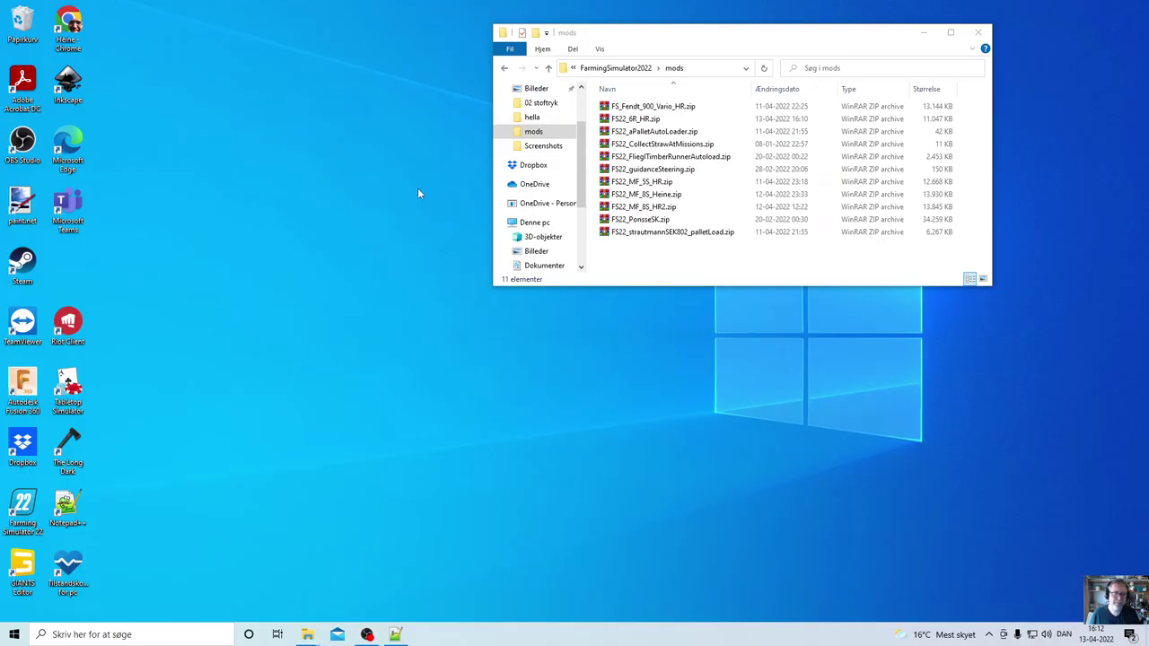
# Return to the FS22_6R_HR folder in File Explorer and open modDesc.xml in Notepad++.
pyautogui.click(504, 69)
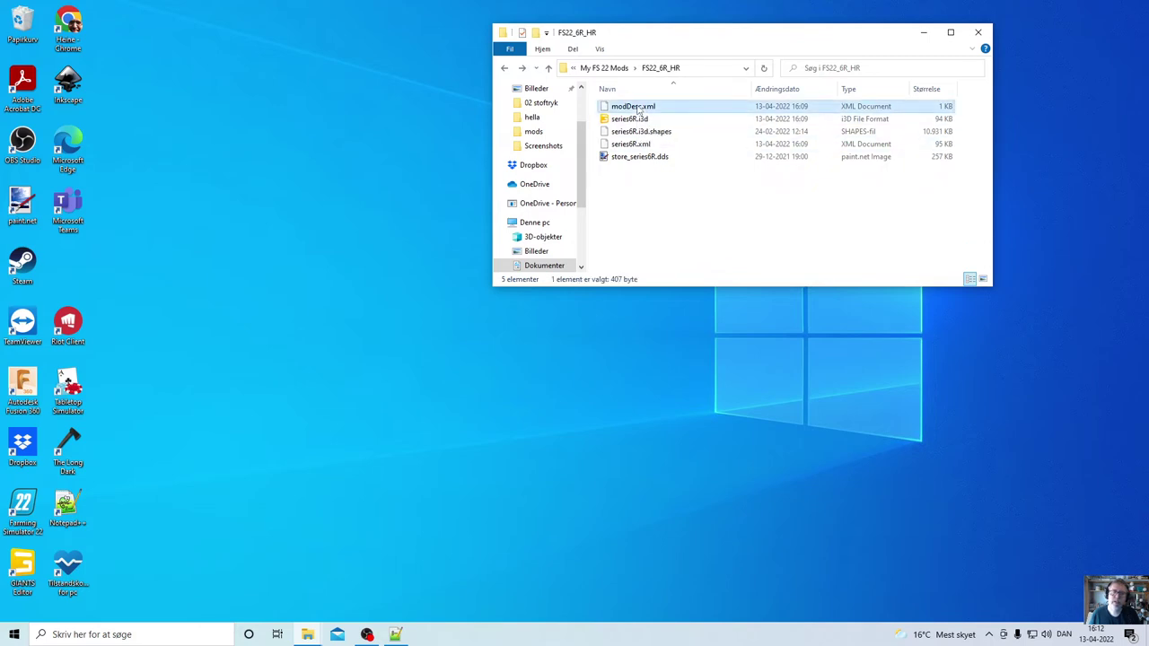
pyautogui.rightClick(638, 106)
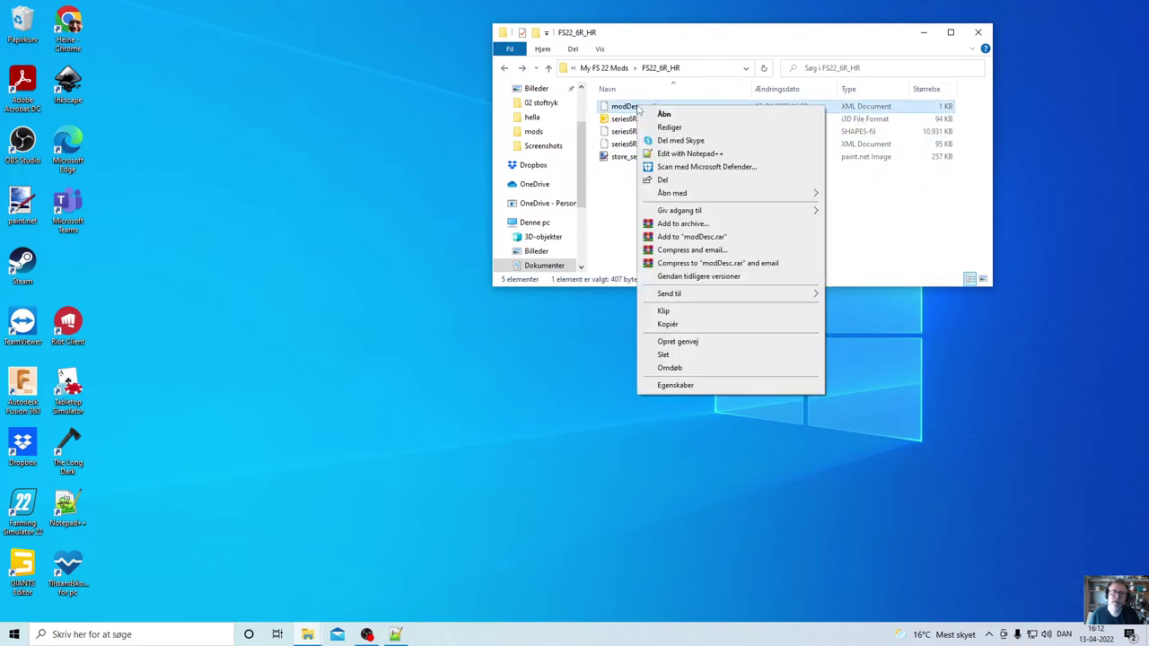
pyautogui.click(687, 155)
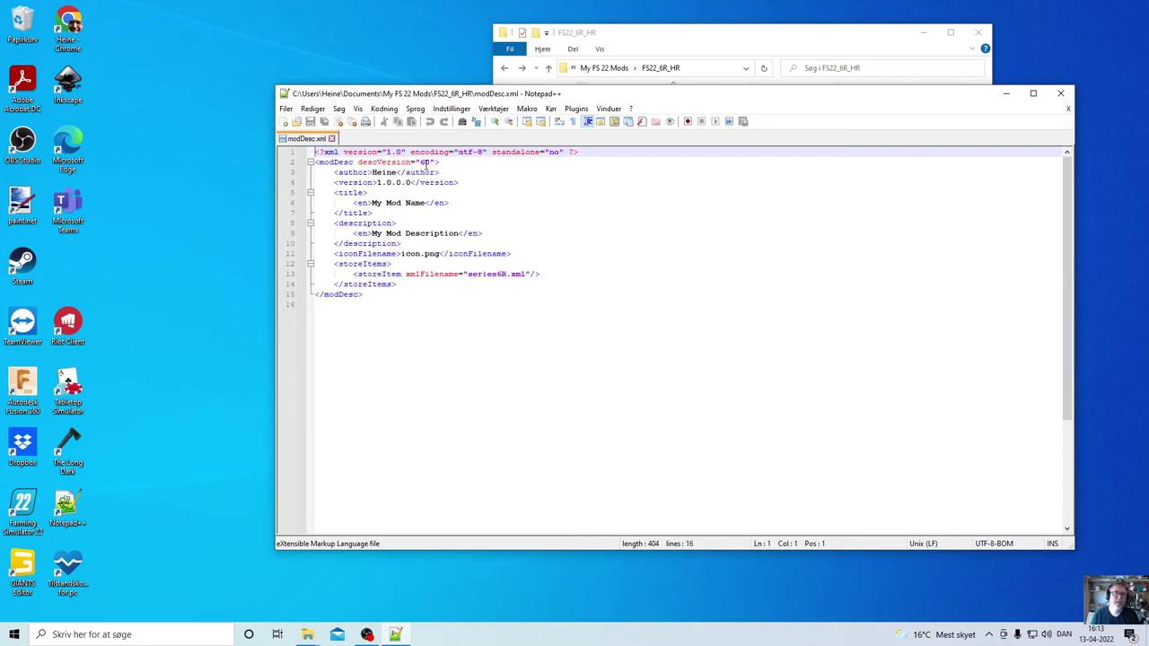
# Complete the author element in modDesc.xml with the author's full name by adding the surname.
pyautogui.click(397, 173)
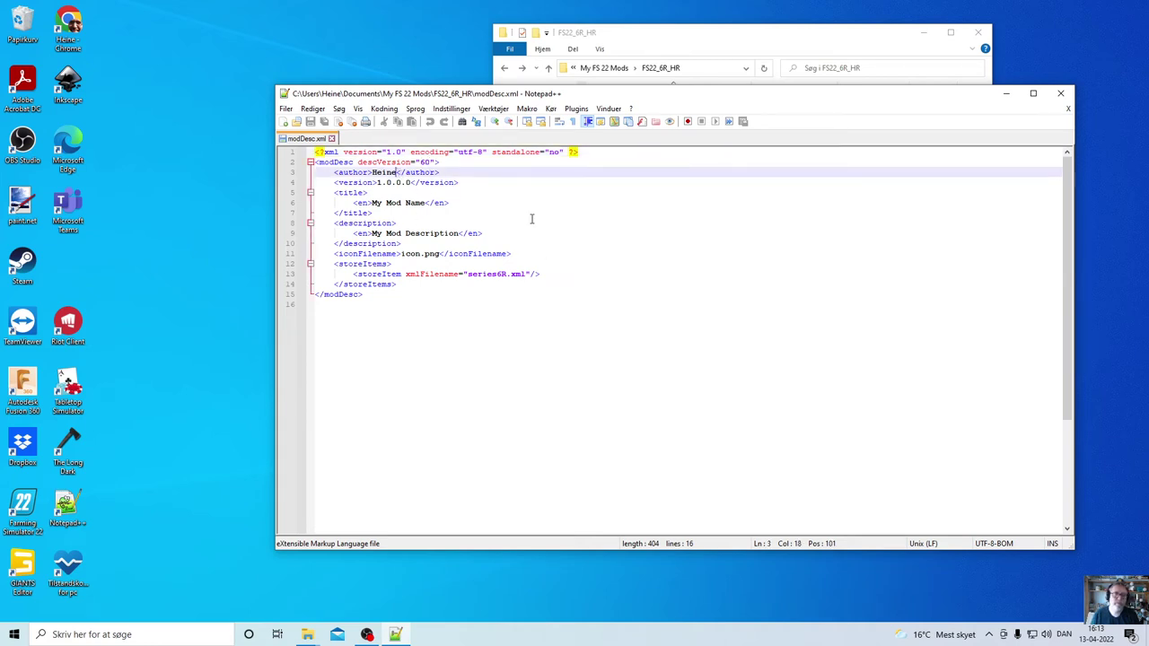
pyautogui.write('Ran')
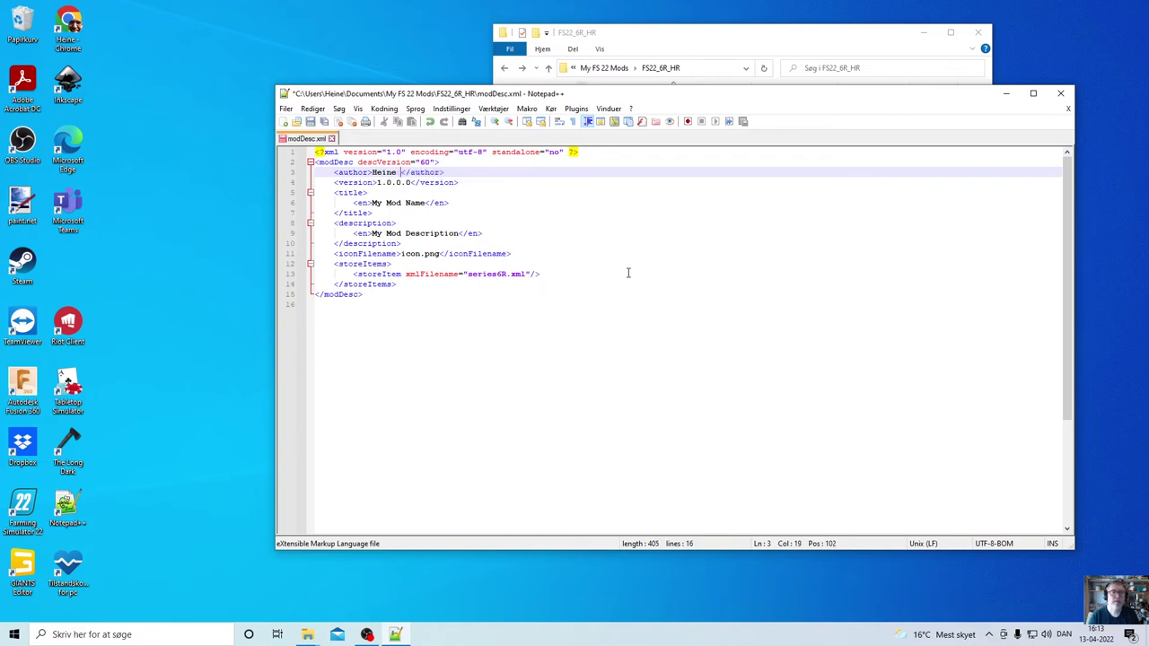
pyautogui.press('BackSpace')
pyautogui.write('vnholt')
pyautogui.press('Right')
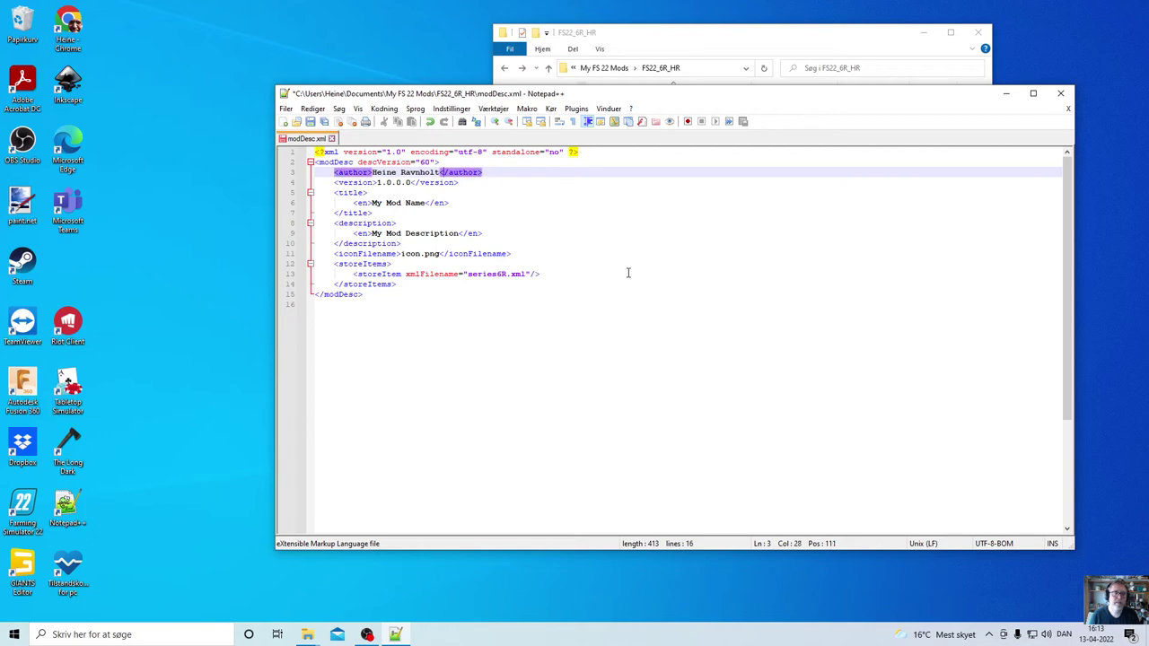
pyautogui.press('Left')
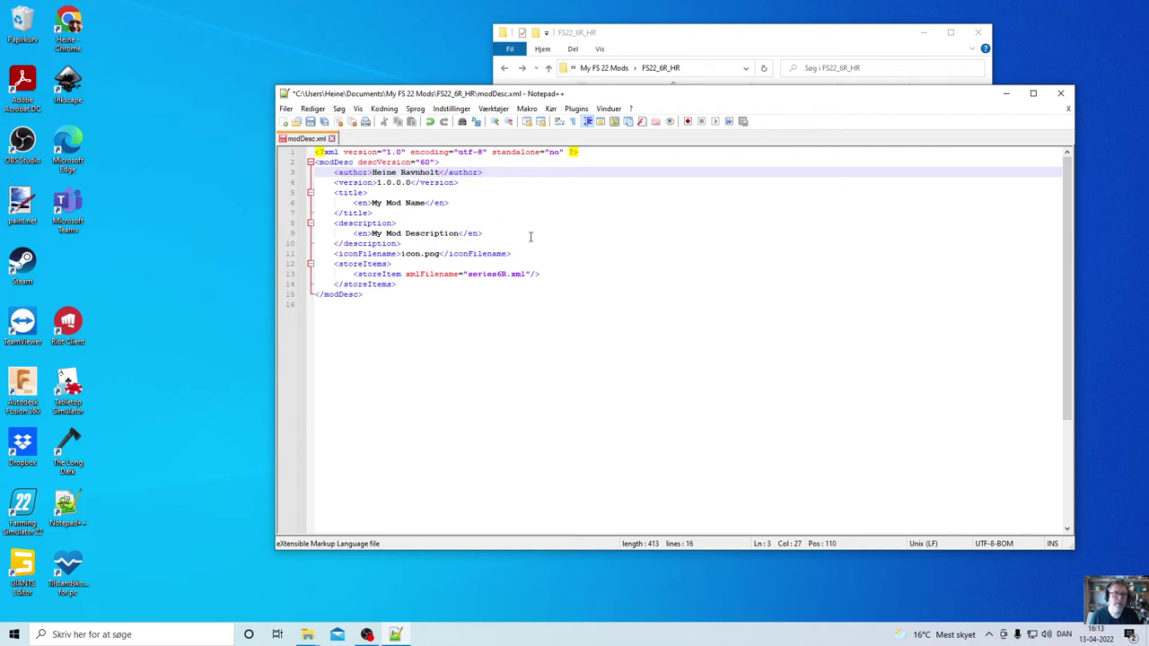
# Set the mod version in modDesc.xml to 1.0.0.1.
pyautogui.click(412, 183)
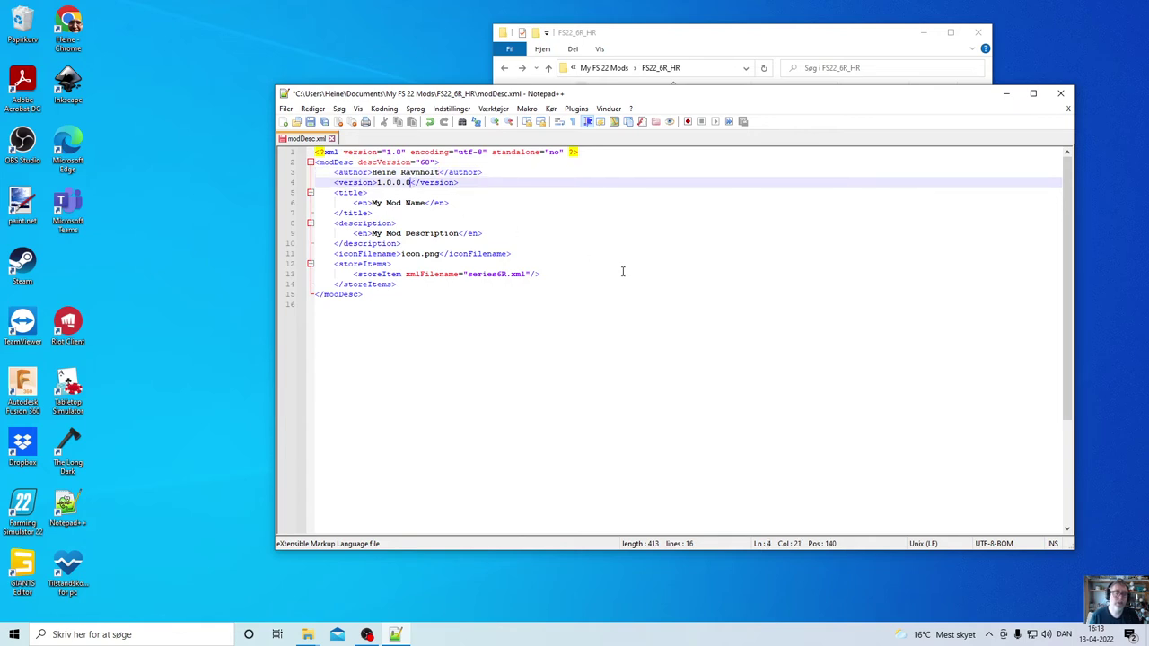
pyautogui.press('BackSpace')
pyautogui.write('1')
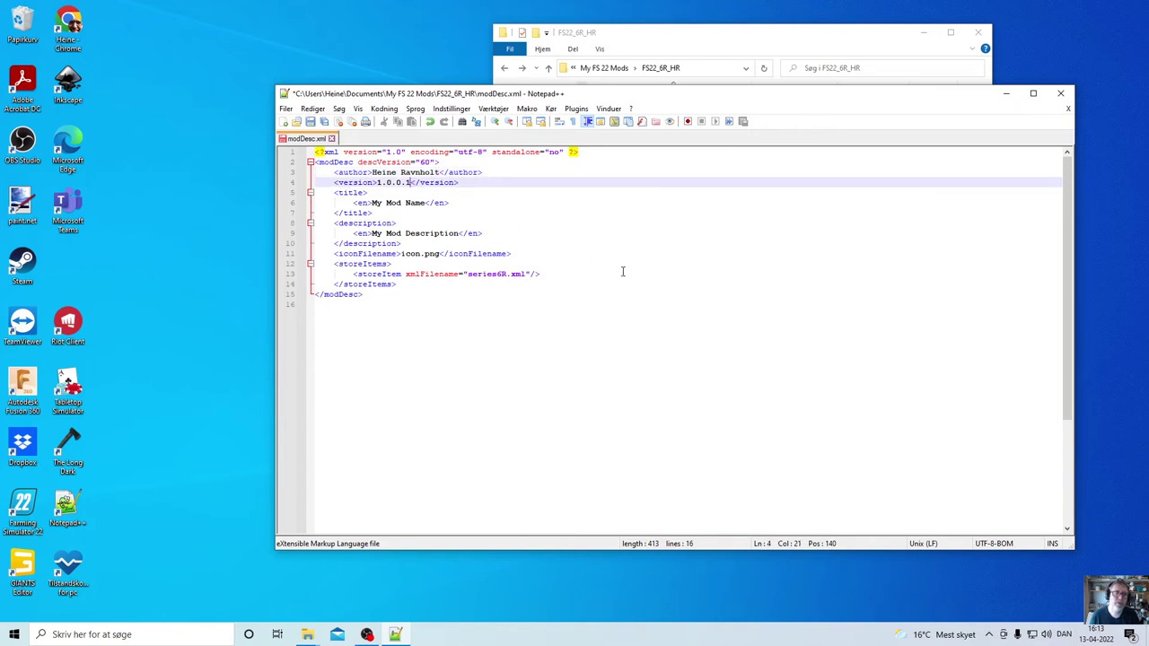